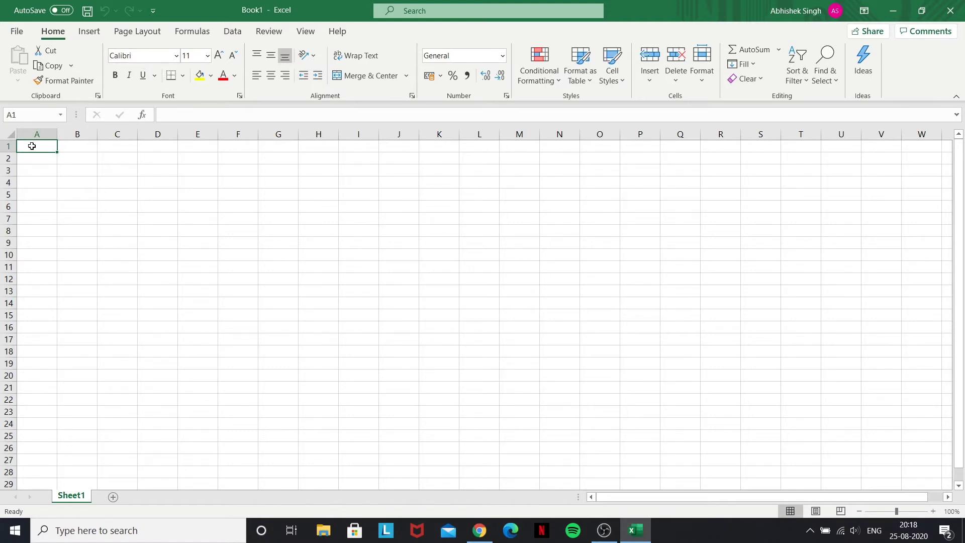
Step: Enter the text "Hello" in cell A1 of the blank worksheet
click(904, 511)
click(905, 511)
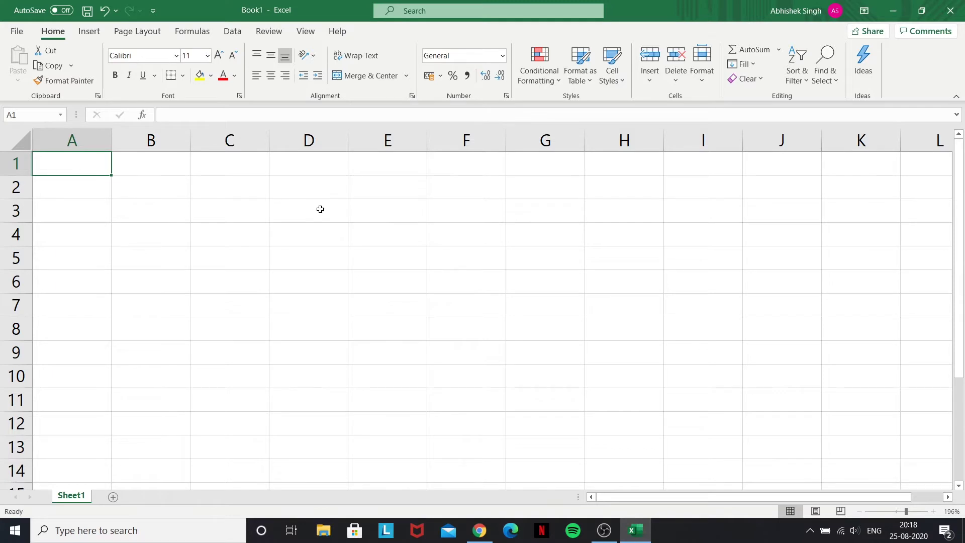
text(Hello)
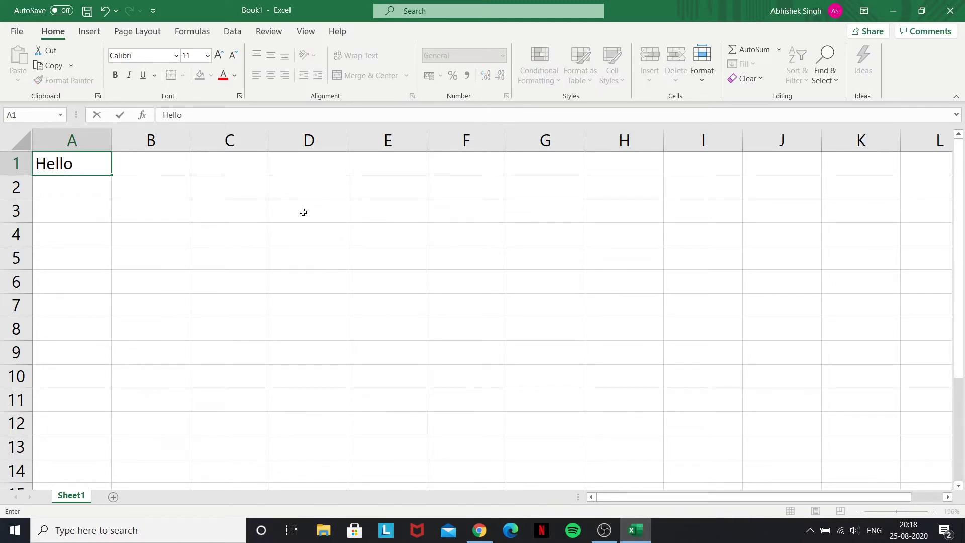
key(Return)
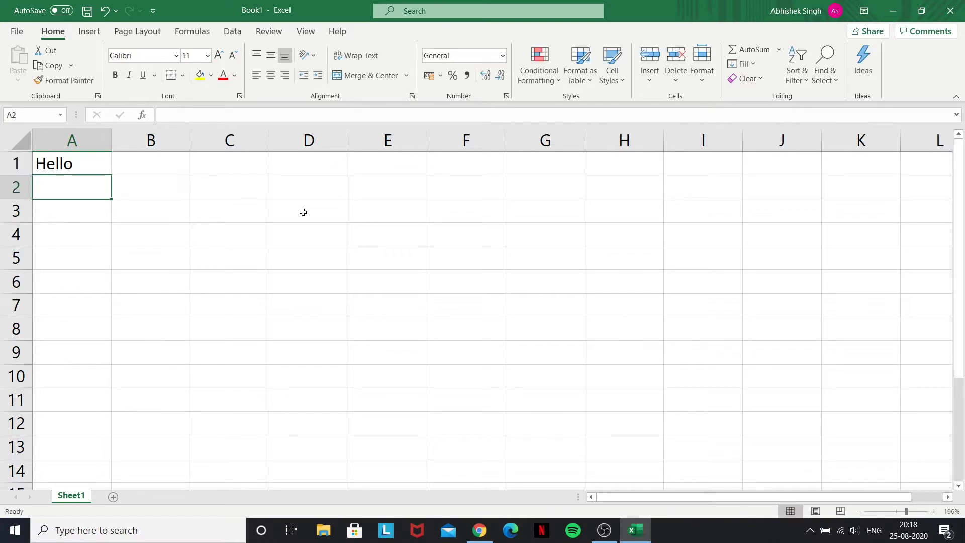
Step: Replace the "Hello" text in cell A1 with "TEAM PARK"
key(Up)
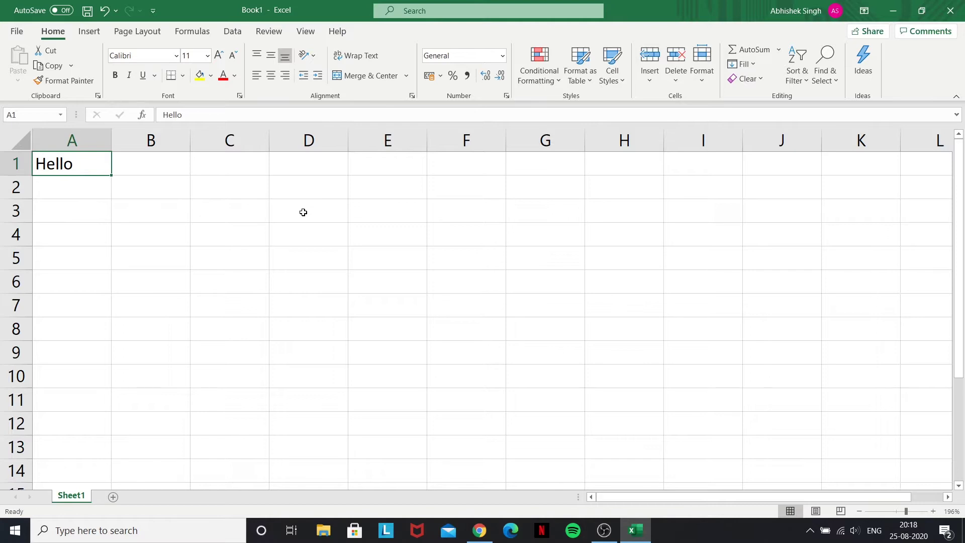
text(Hello)
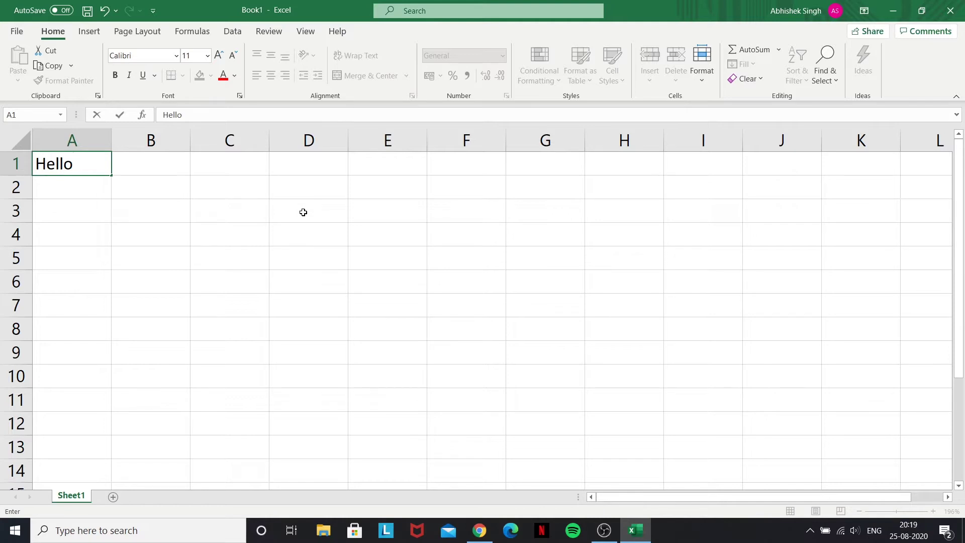
text(!)
key(BackSpace)
key(BackSpace)
key(BackSpace)
key(BackSpace)
key(BackSpace)
key(BackSpace)
text(TEA)
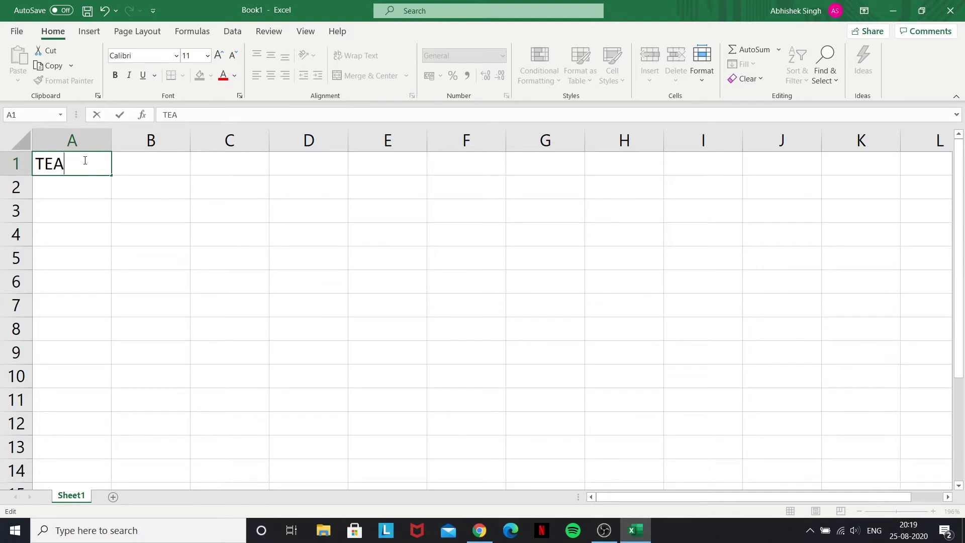
text(M PARK)
key(Return)
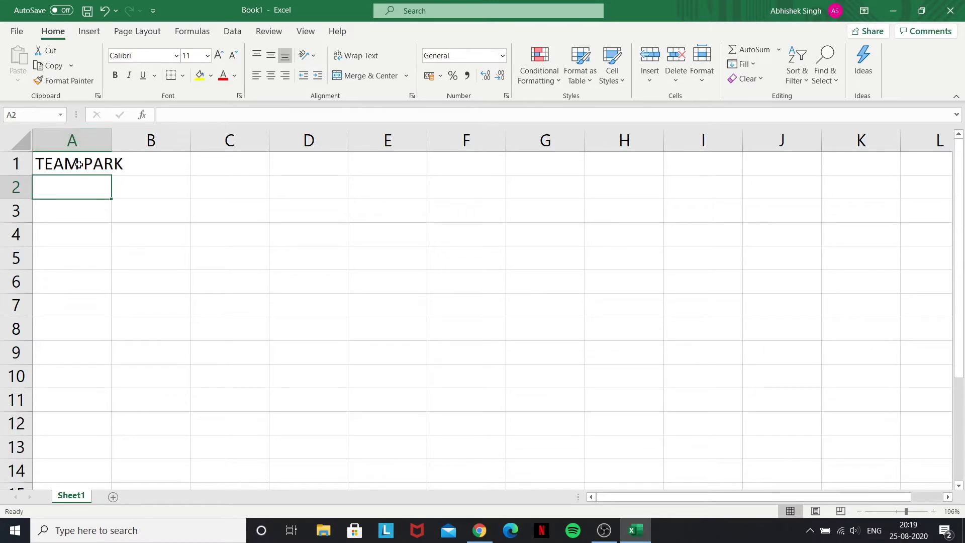
Step: Reselect cell A1 and retype "TEAM PARK" over its existing text
click(81, 166)
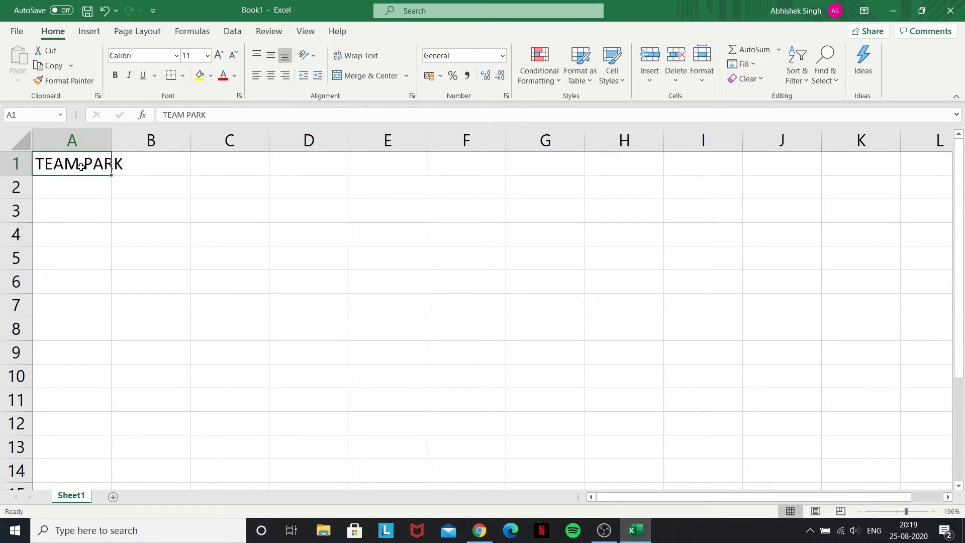
text(TEA)
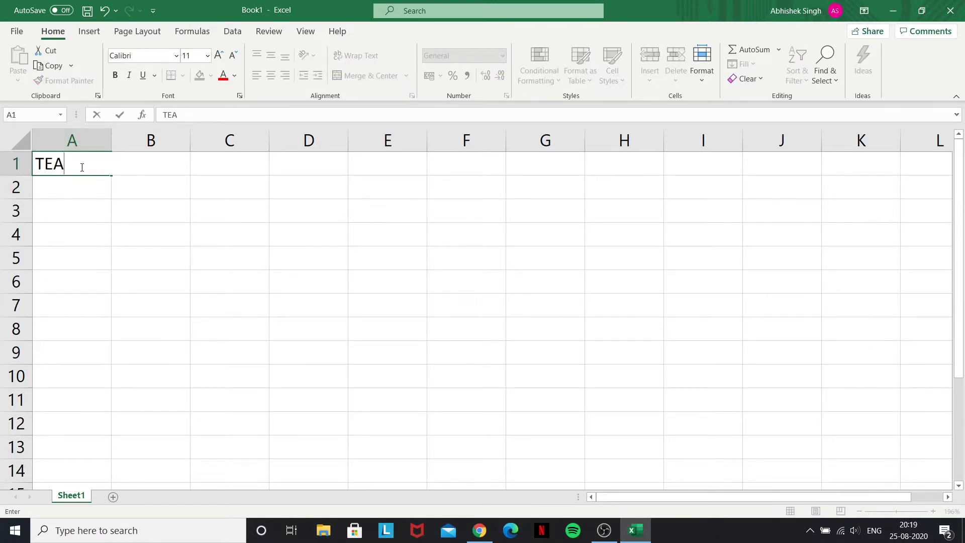
text(M PARK)
key(Return)
Step: Edit cell A1 in the formula bar, changing only the last letter so the text reads "TEAM PARC"
click(102, 166)
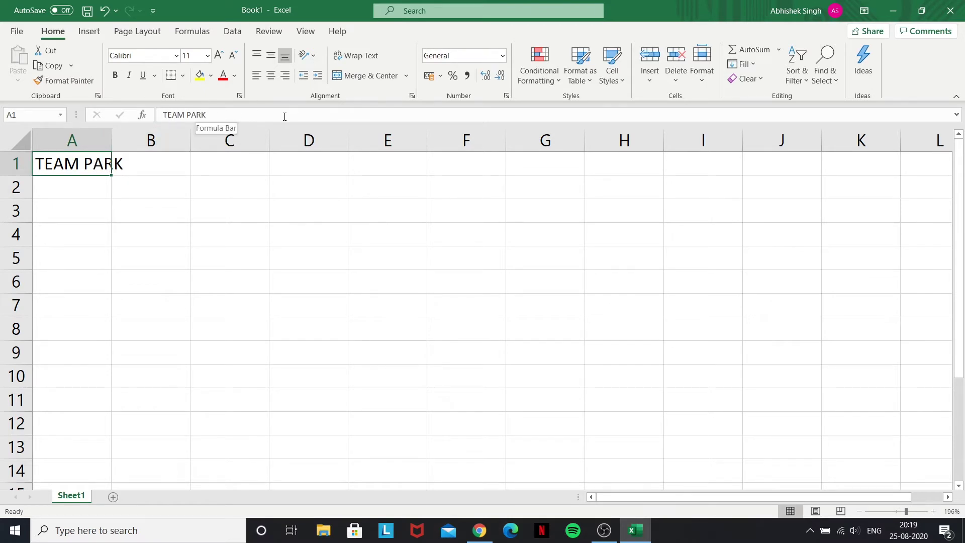
click(213, 114)
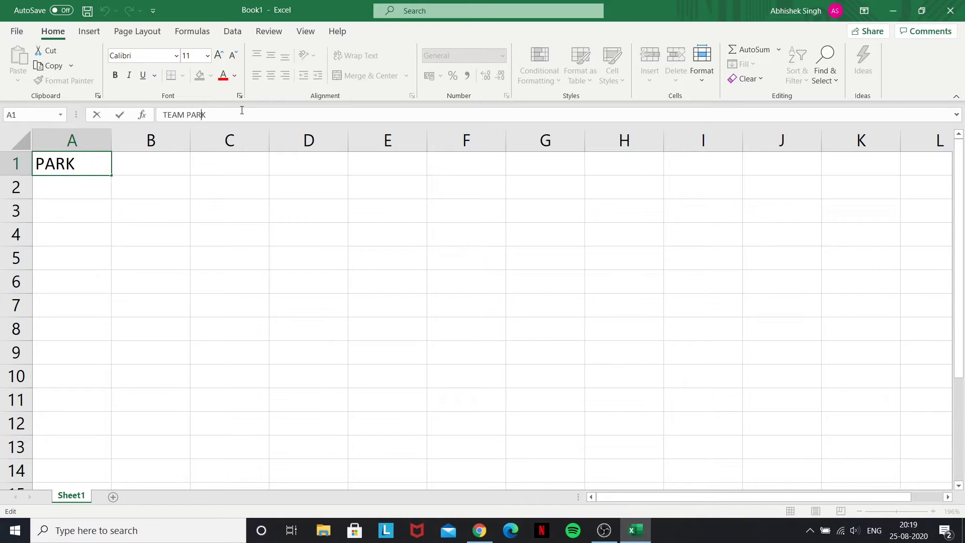
key(BackSpace)
text(C)
click(254, 142)
click(133, 240)
click(86, 172)
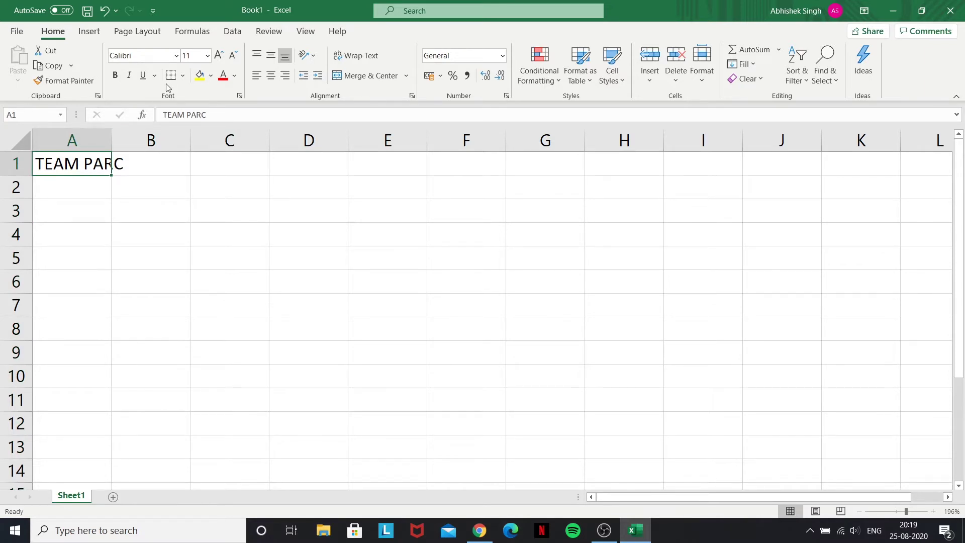
Step: Look through the available fonts and border options for cell A1 without applying any
click(177, 55)
scroll(191, 225, down, 9)
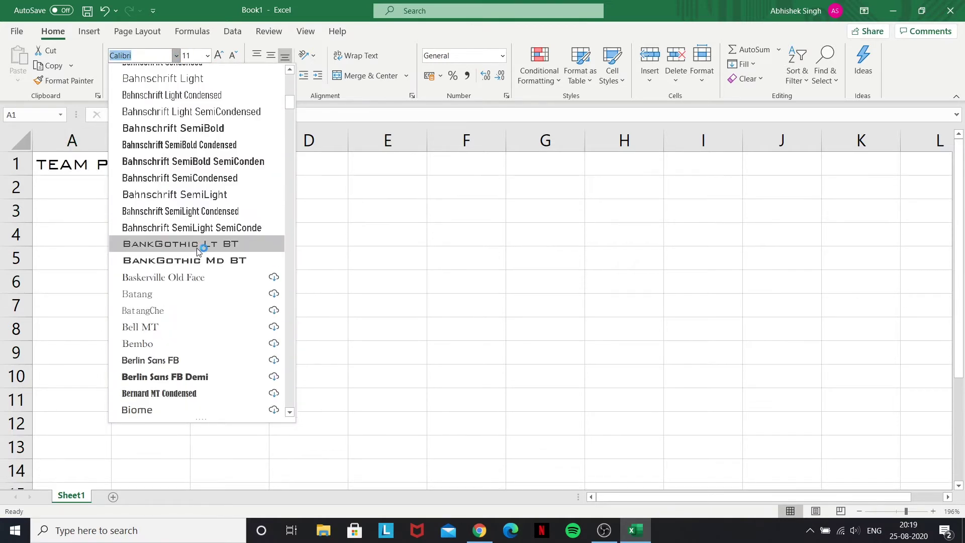
scroll(200, 251, up, 10)
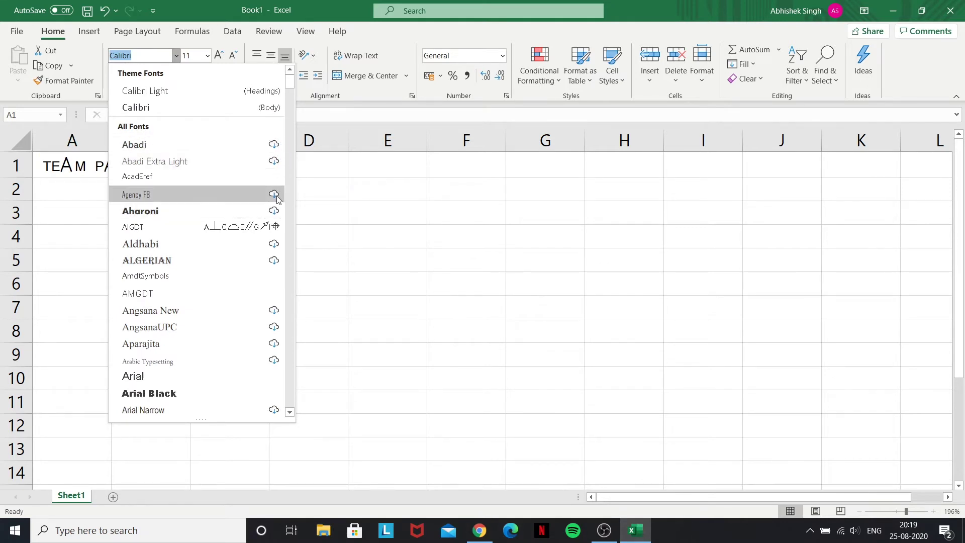
key(Escape)
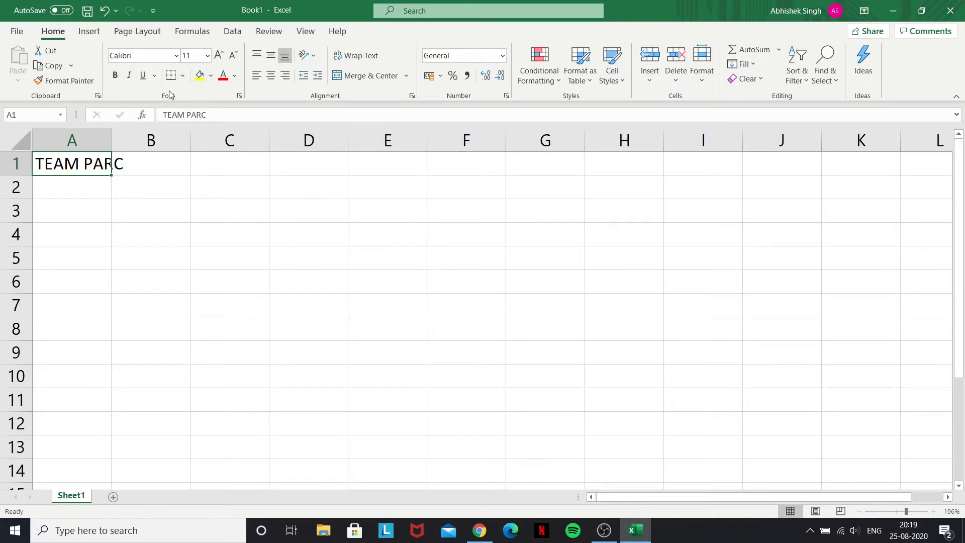
click(181, 77)
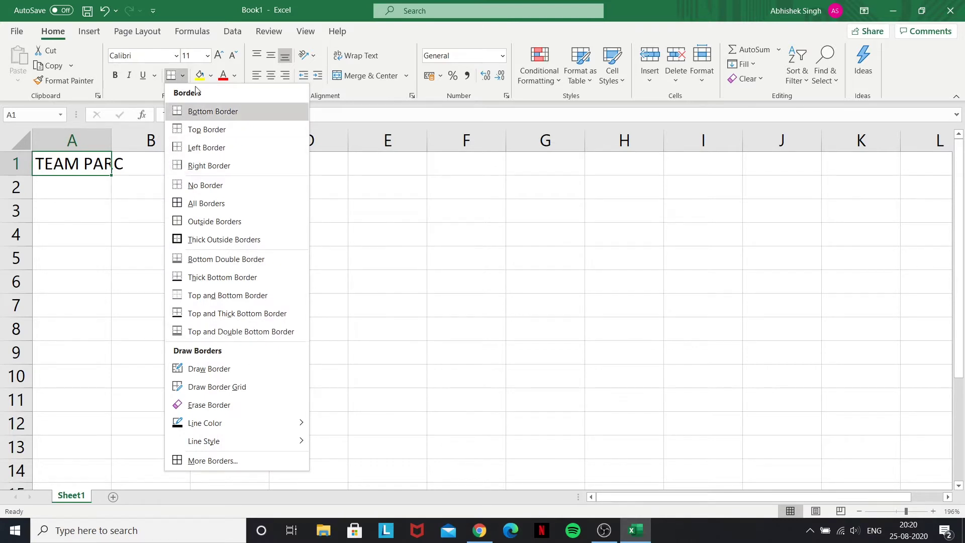
Step: Clear the text from cell A1 and leave the cell empty
click(69, 161)
key(BackSpace)
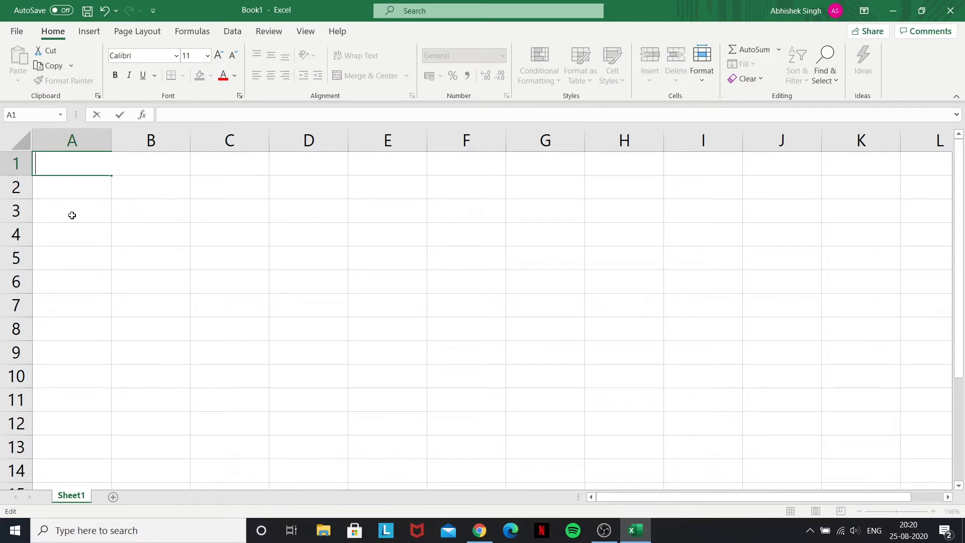
click(72, 215)
click(119, 222)
click(82, 178)
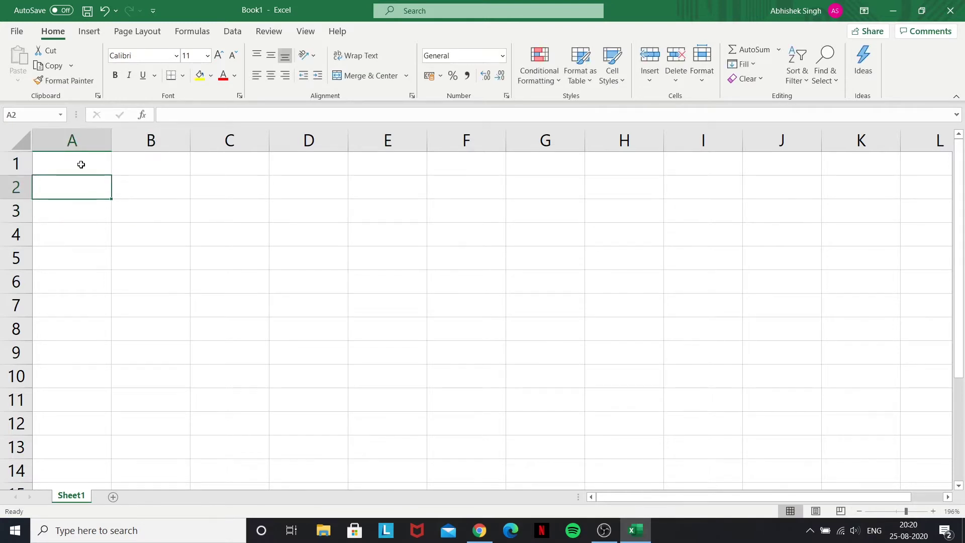
Step: Apply All Borders to the cell range A1:C3
click(81, 164)
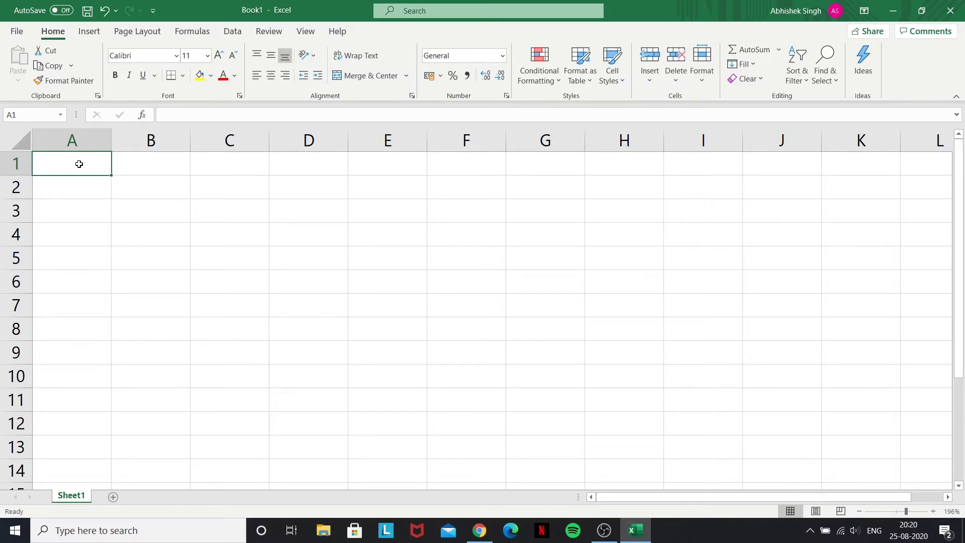
drag(78, 163, 224, 201)
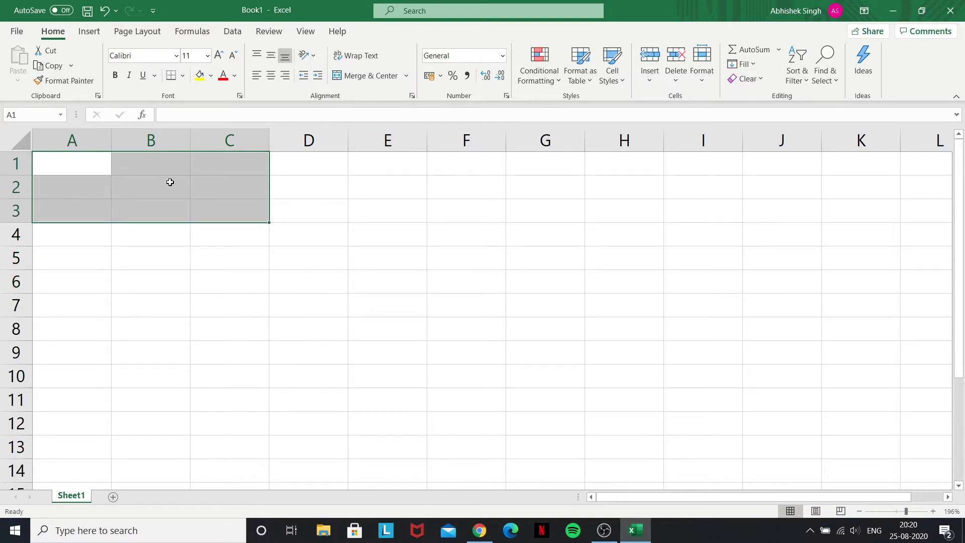
click(183, 77)
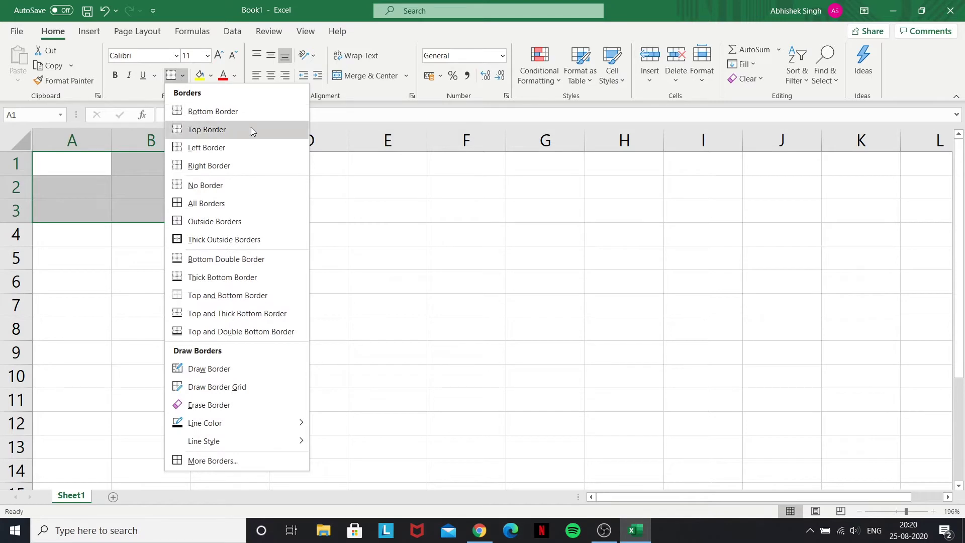
click(235, 203)
click(157, 266)
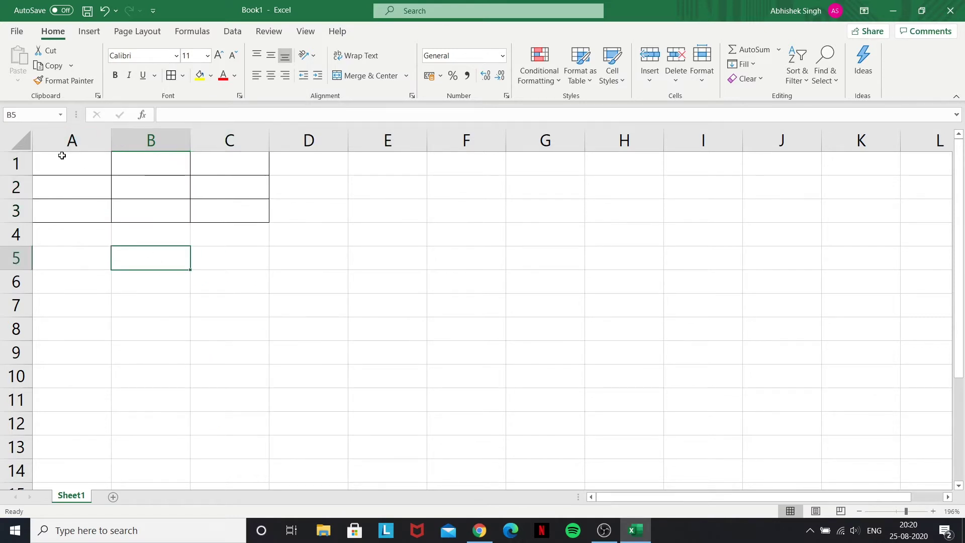
Step: Fill cells A1:C3 with the darkest near-black theme shade and set their font color to red
drag(62, 156, 200, 206)
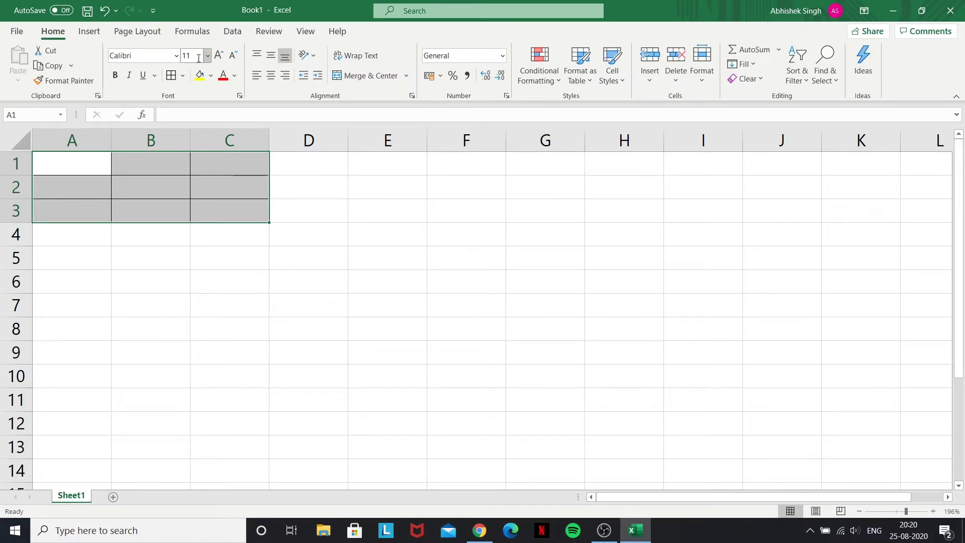
click(211, 76)
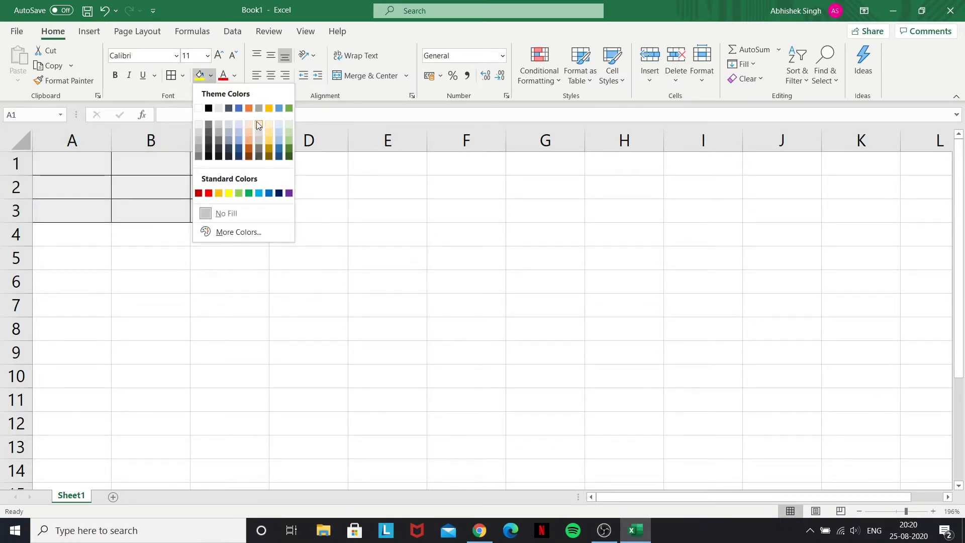
click(208, 157)
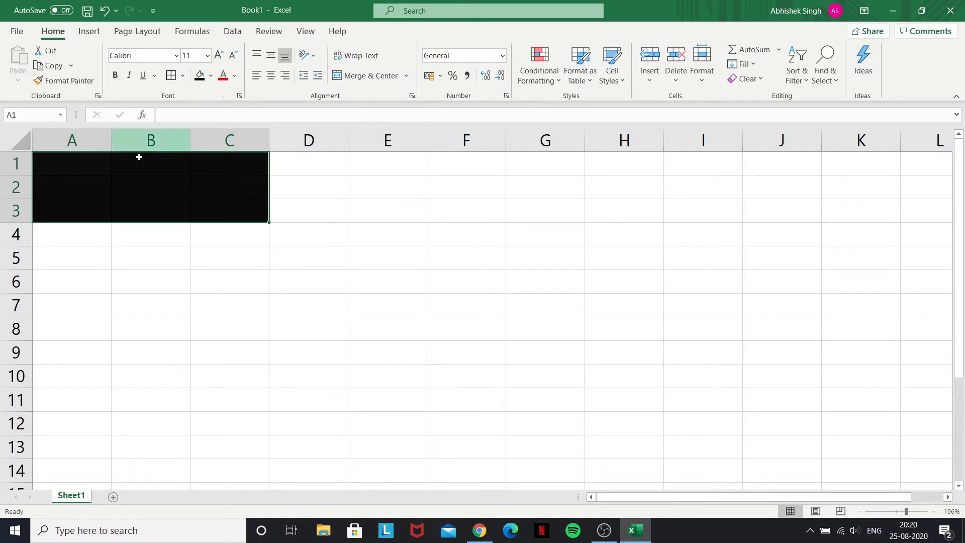
Step: Enter the numbers 1, 2 and 3 down cells A1 to A3
click(94, 165)
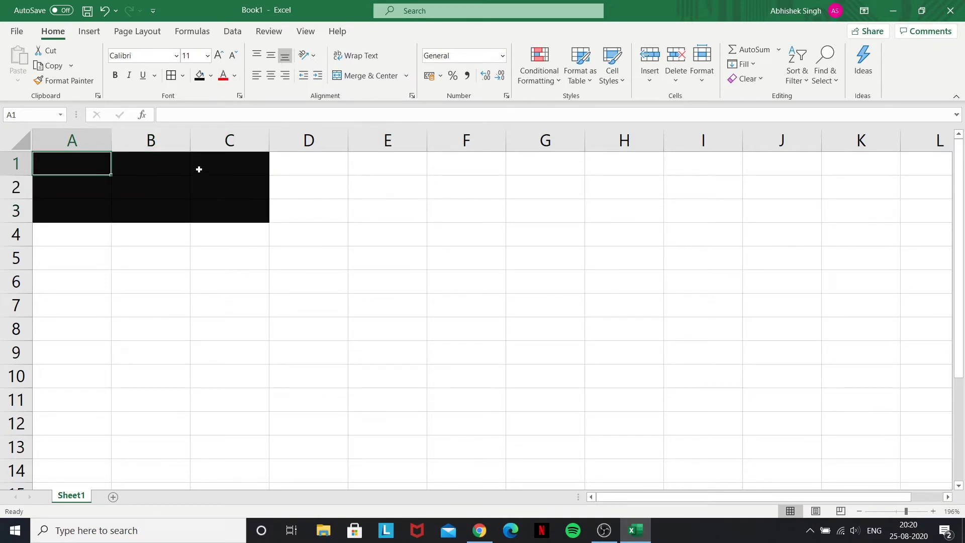
text(1)
key(Return)
text(2)
key(Return)
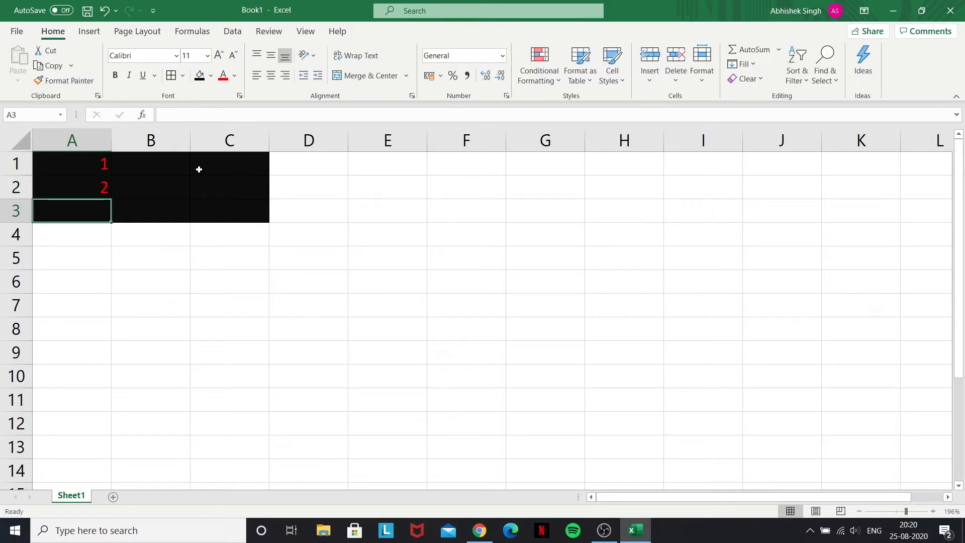
text(3)
key(Tab)
Step: Enter the numbers 4 and 5 in cells B1 and B2
key(Up)
key(Up)
text(4)
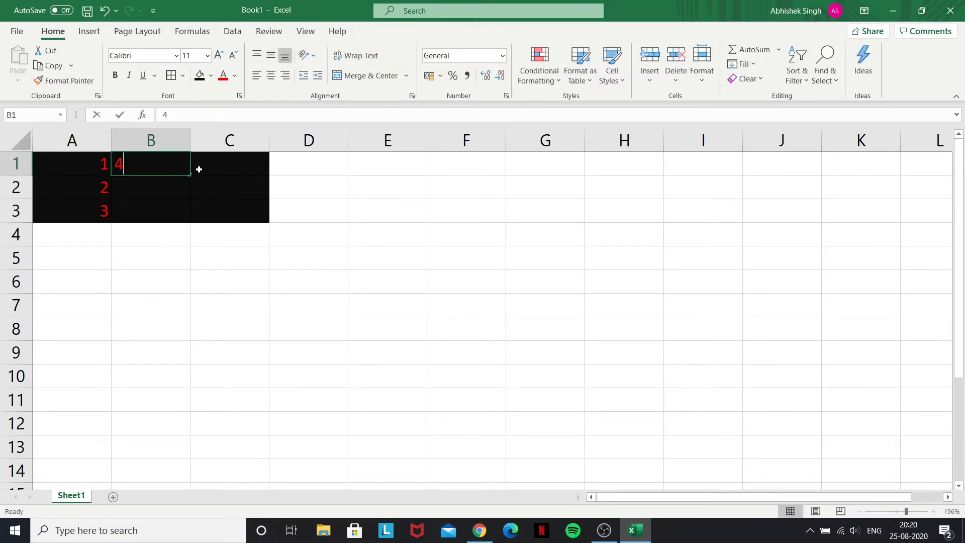
key(Return)
text(5)
key(Return)
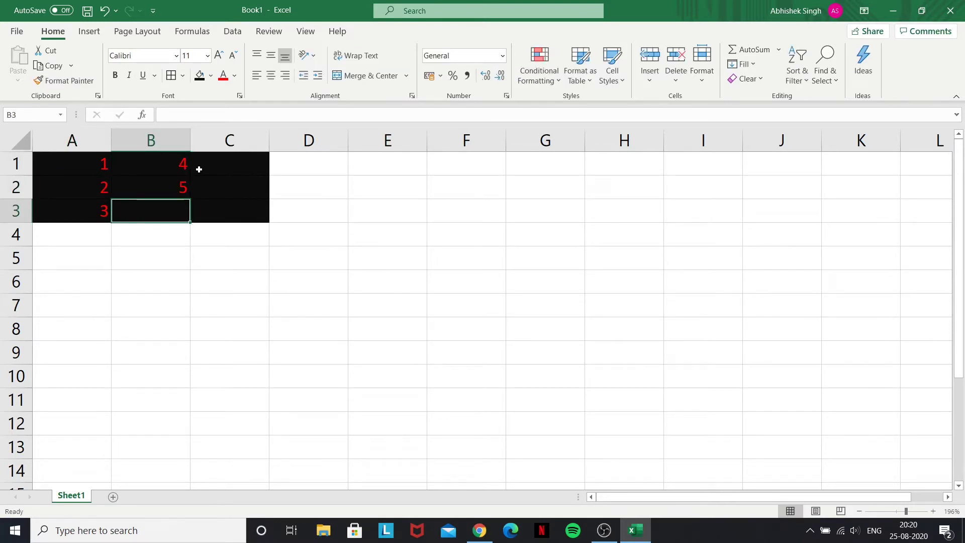
key(Tab)
key(Tab)
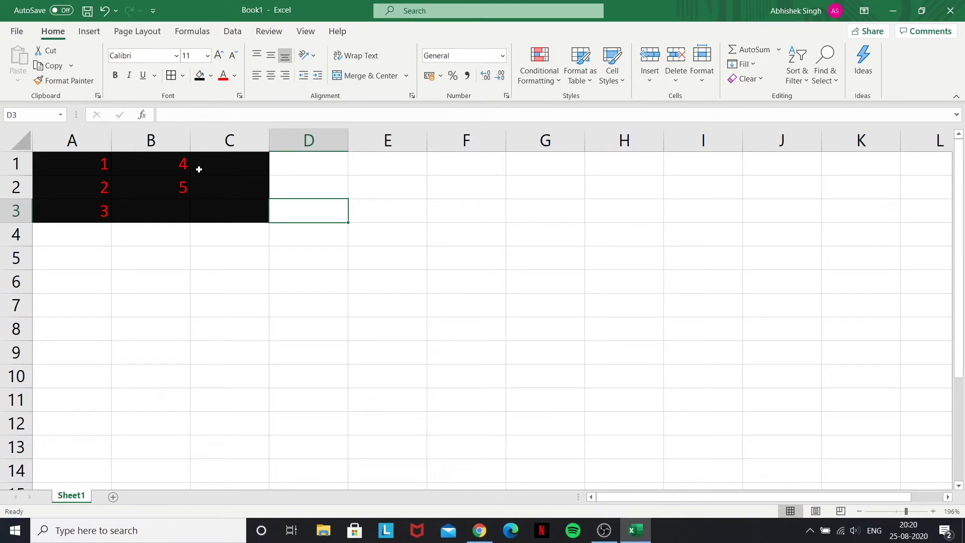
click(156, 169)
click(150, 194)
click(153, 208)
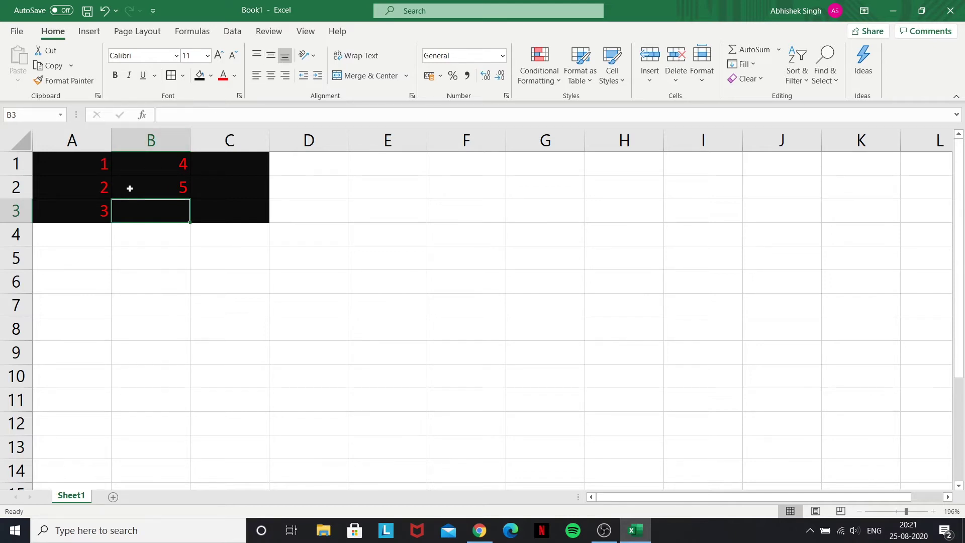
Step: Enlarge row 1 to about three times its height and column A to about twice its width
drag(22, 175, 19, 221)
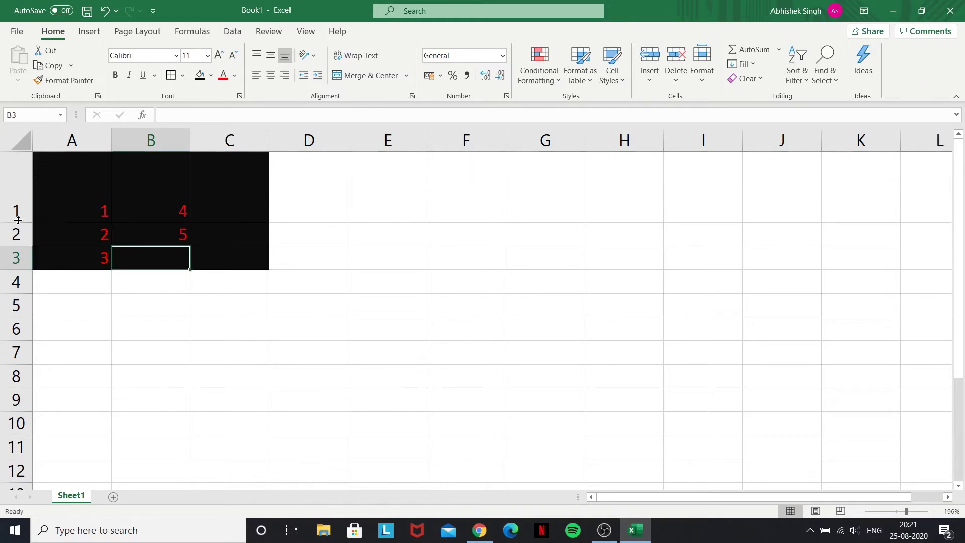
drag(111, 140, 185, 144)
Step: Remove the fill color from cells A1:C3, then deselect the range and select cell A1
drag(102, 162, 293, 257)
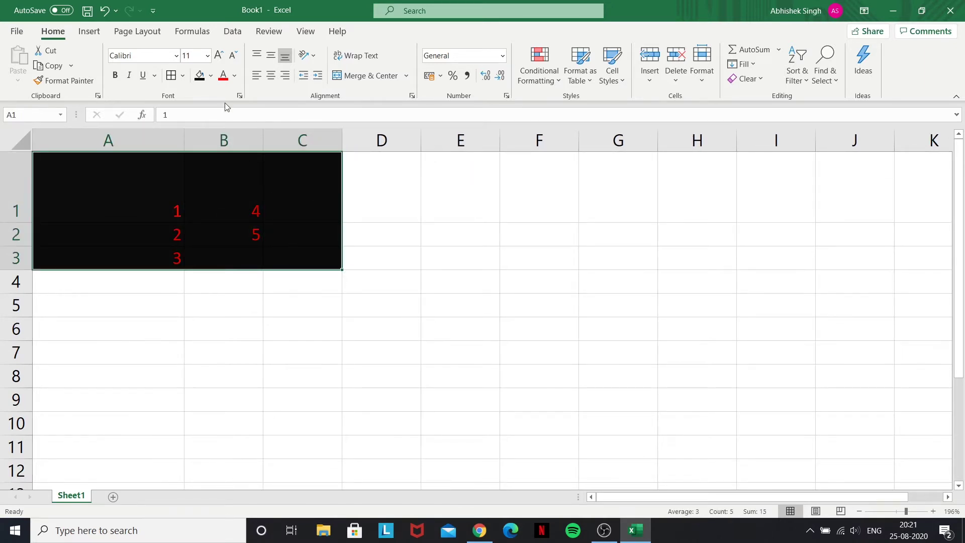
click(211, 76)
click(237, 208)
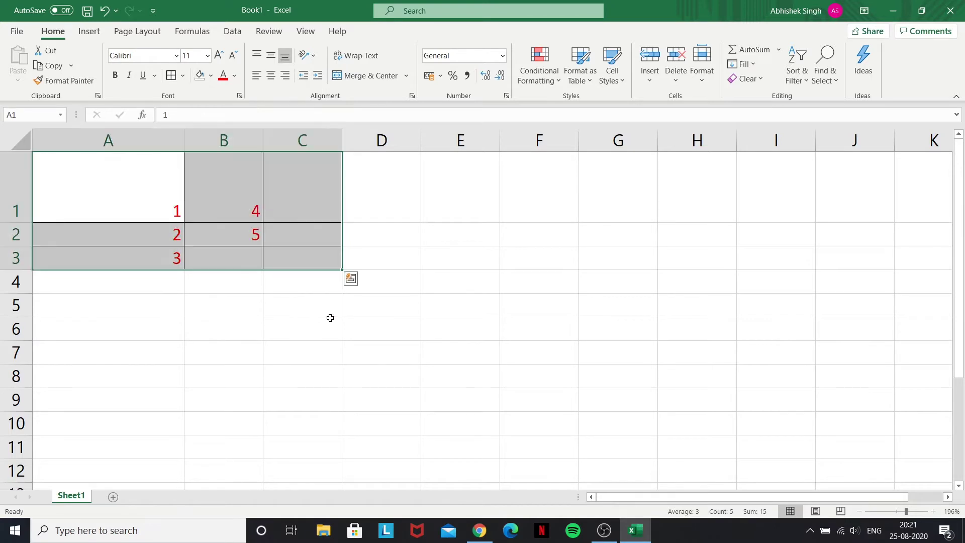
click(330, 321)
click(90, 167)
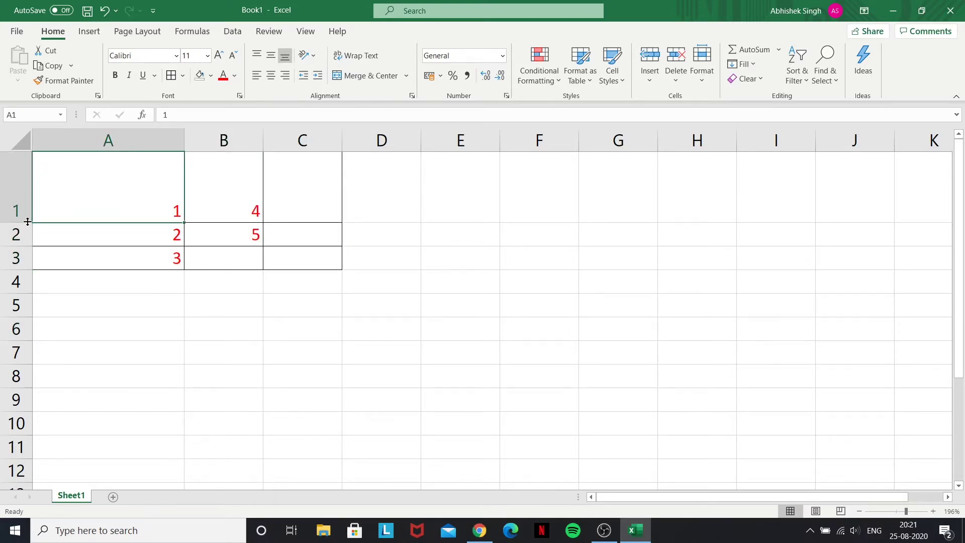
Step: Make row 1 slightly taller and keep cell A1 selected without changing its content
mouse_move(16, 221)
mouse_down()
mouse_move(17, 236)
mouse_move(18, 201)
mouse_move(17, 223)
mouse_up()
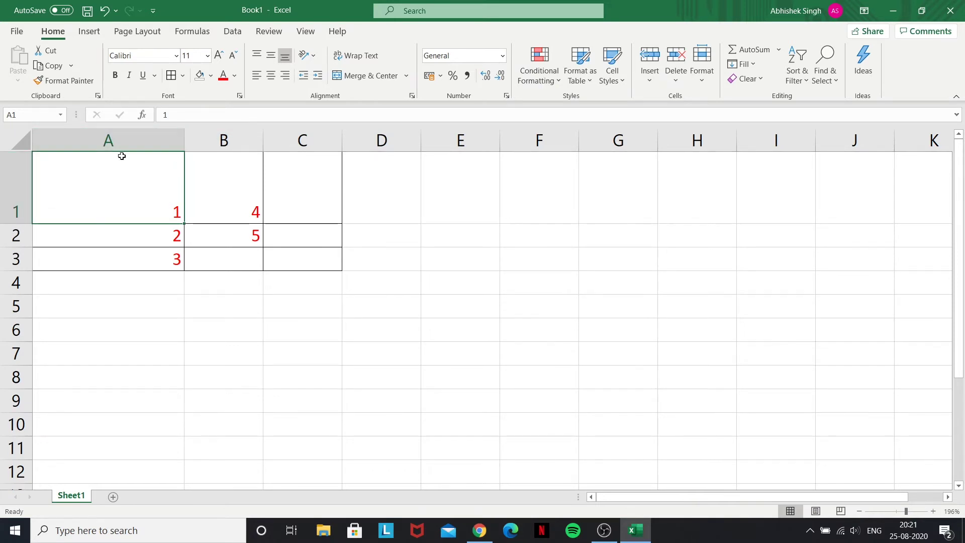
double_click(159, 189)
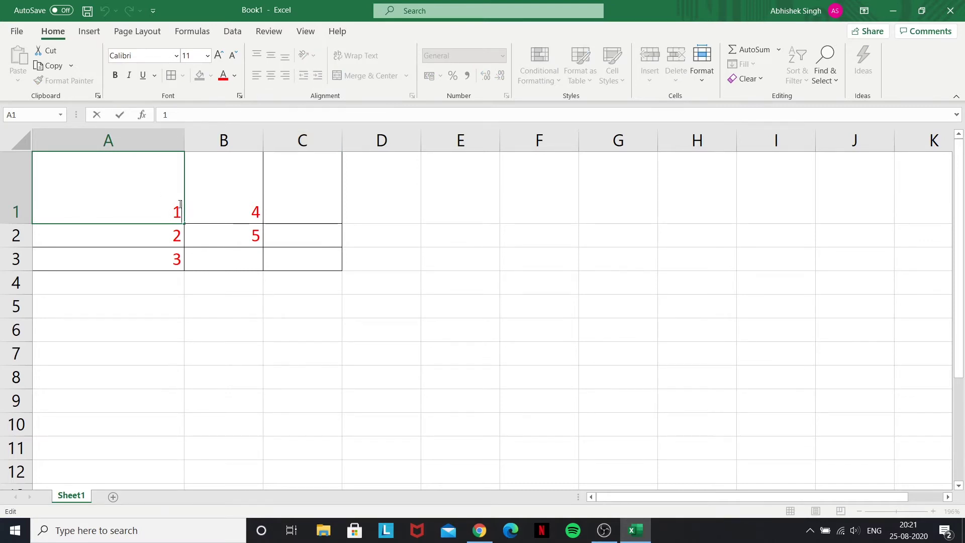
click(220, 332)
click(144, 196)
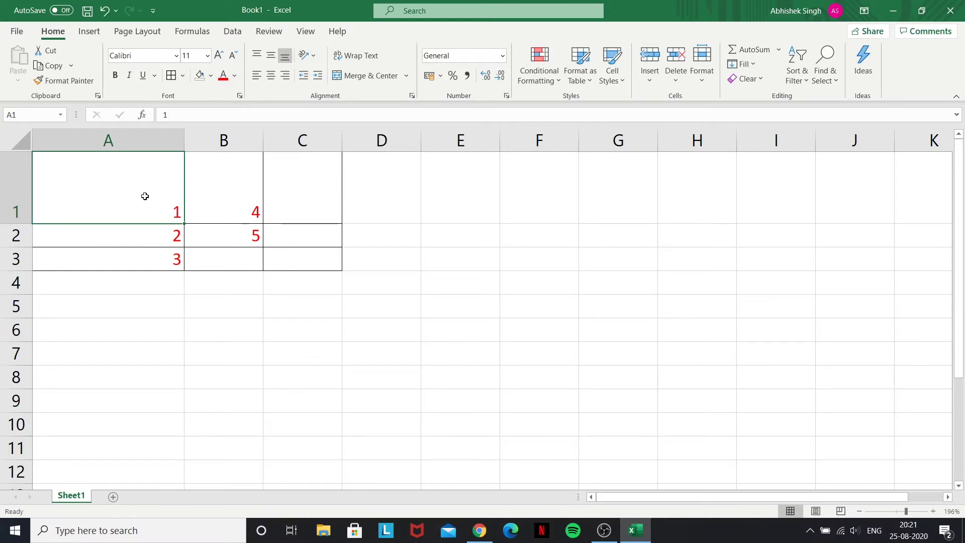
Step: Try top-left, top-center and top-right alignment on cell A1, finishing with its content centered horizontally and vertically
click(273, 58)
click(257, 58)
click(261, 76)
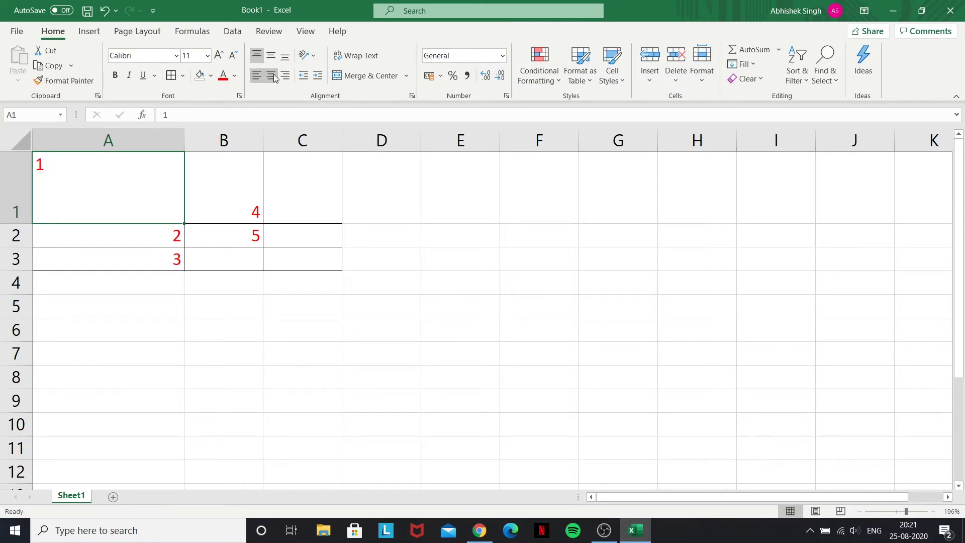
click(275, 75)
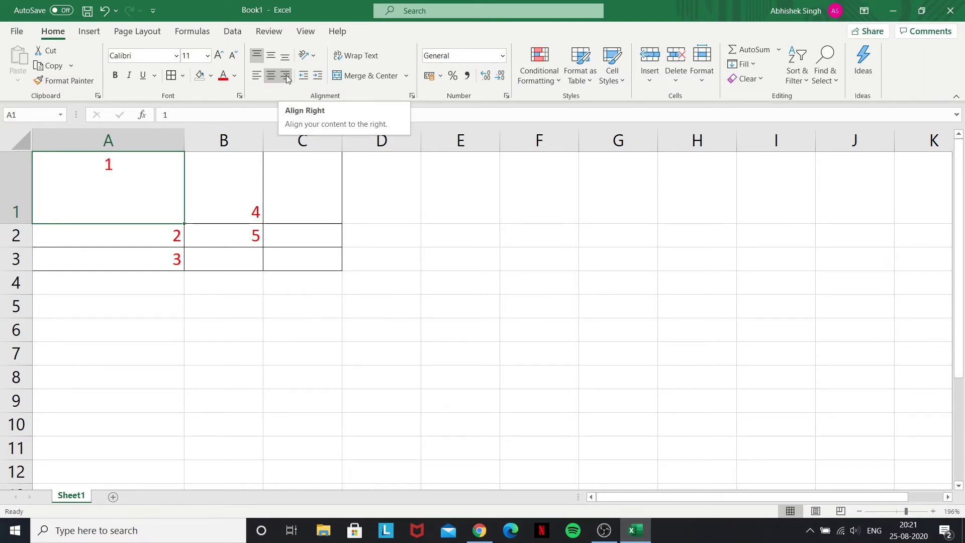
click(285, 76)
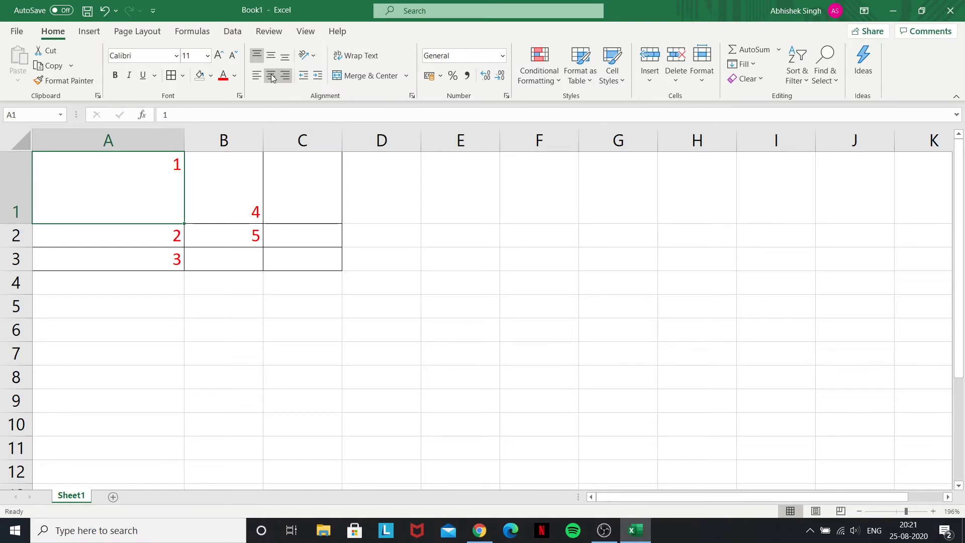
click(275, 75)
click(271, 56)
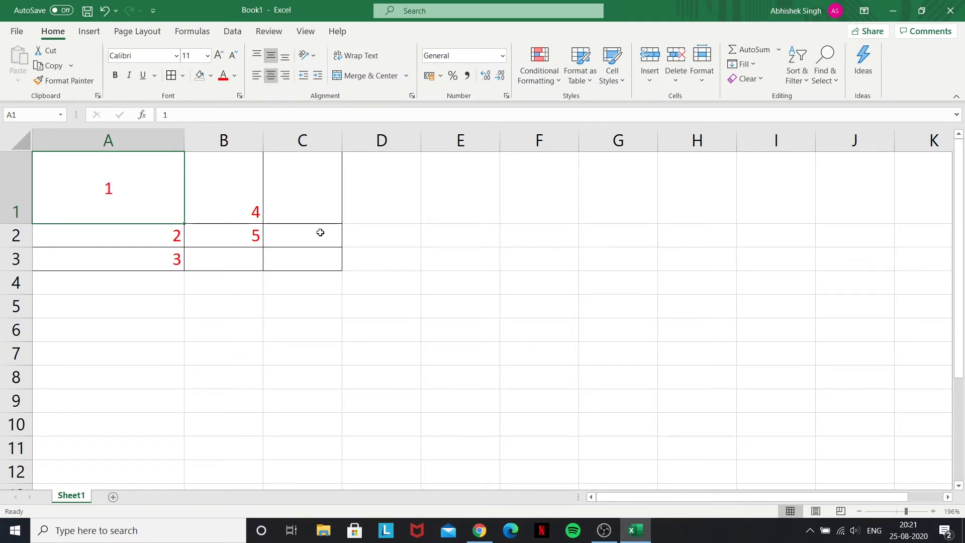
Step: Center the content of cell B1 both vertically and horizontally
click(229, 189)
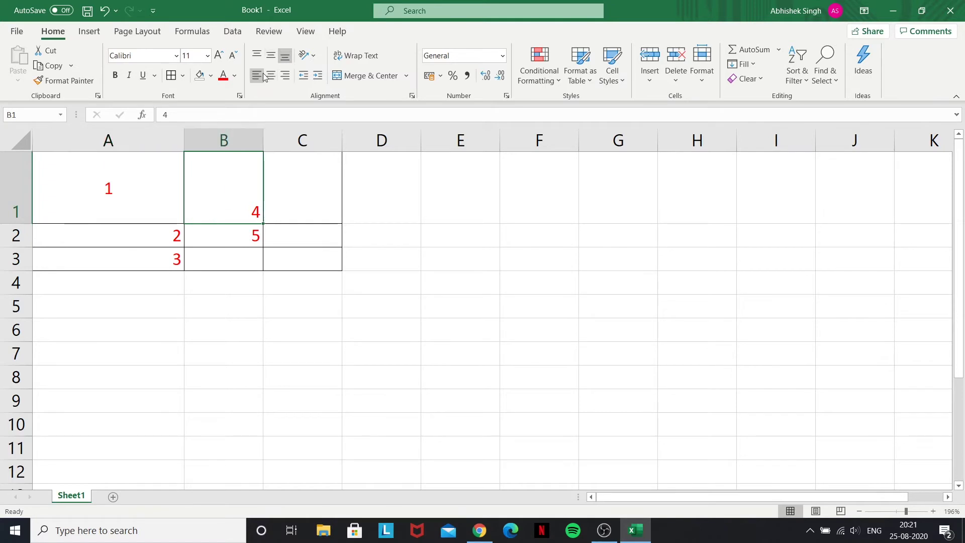
click(271, 57)
click(276, 74)
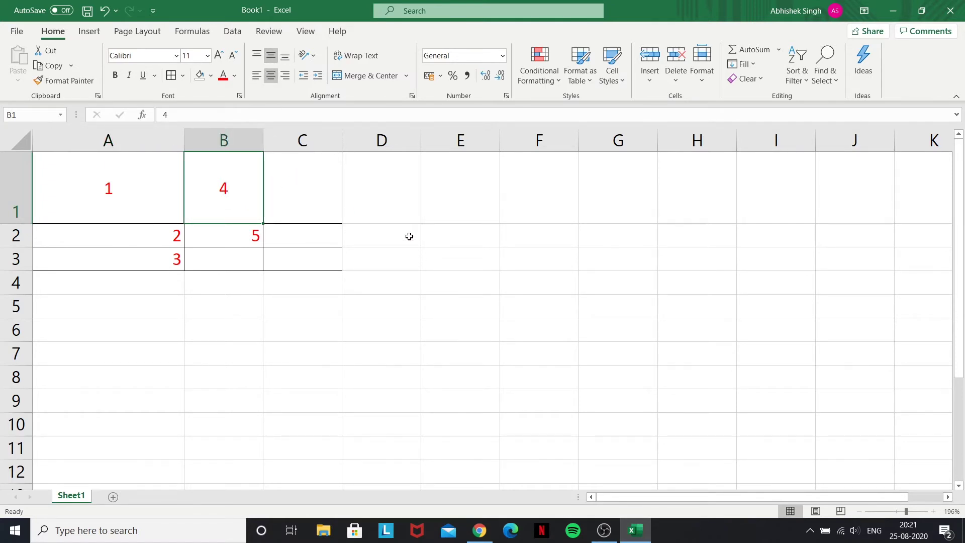
Step: Delete the numbers in cells A1 and B1
click(110, 165)
key(BackSpace)
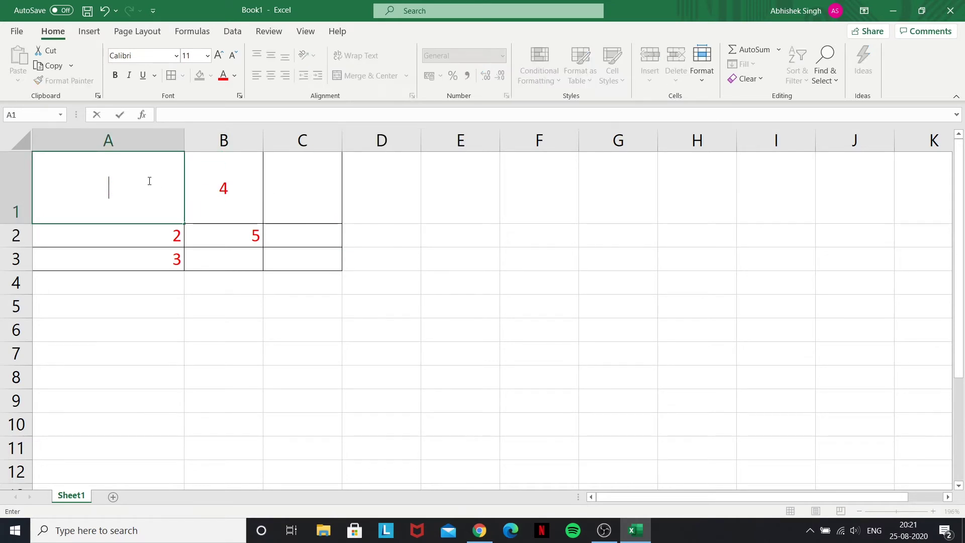
key(Right)
key(BackSpace)
key(Down)
key(Down)
key(Up)
key(Left)
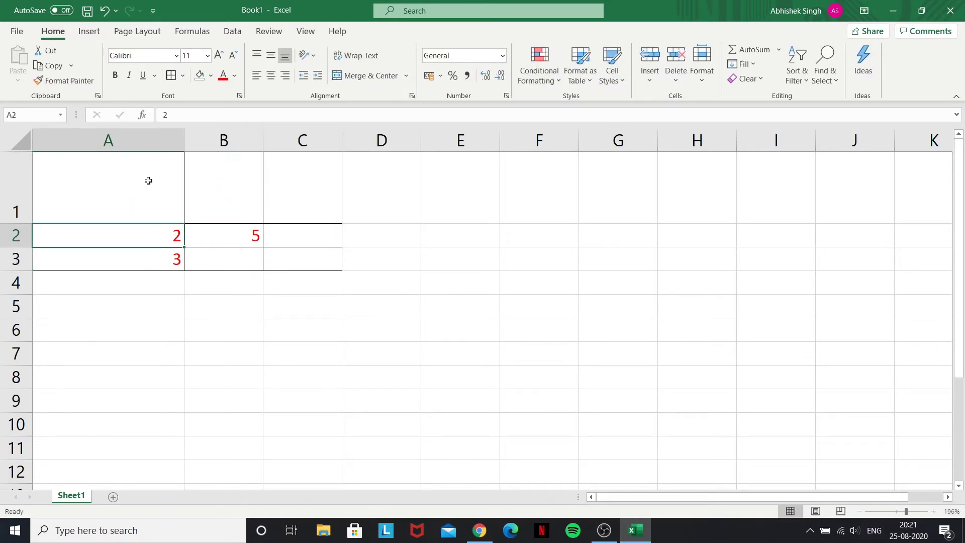
Step: Delete the remaining numbers in cells B2, A2 and A3, finishing on an empty cell outside the table
key(Right)
key(BackSpace)
key(Left)
key(BackSpace)
key(Down)
key(BackSpace)
key(Right)
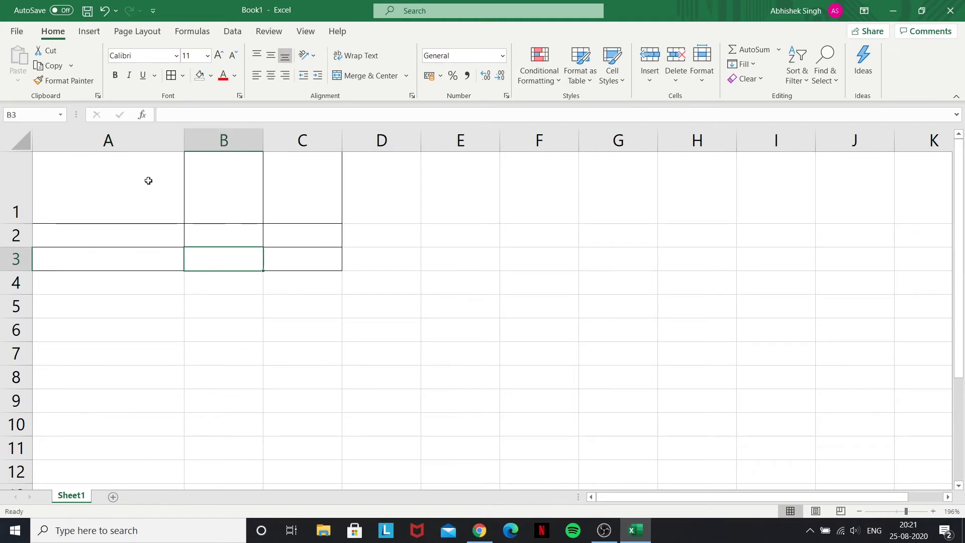
key(Right)
click(490, 322)
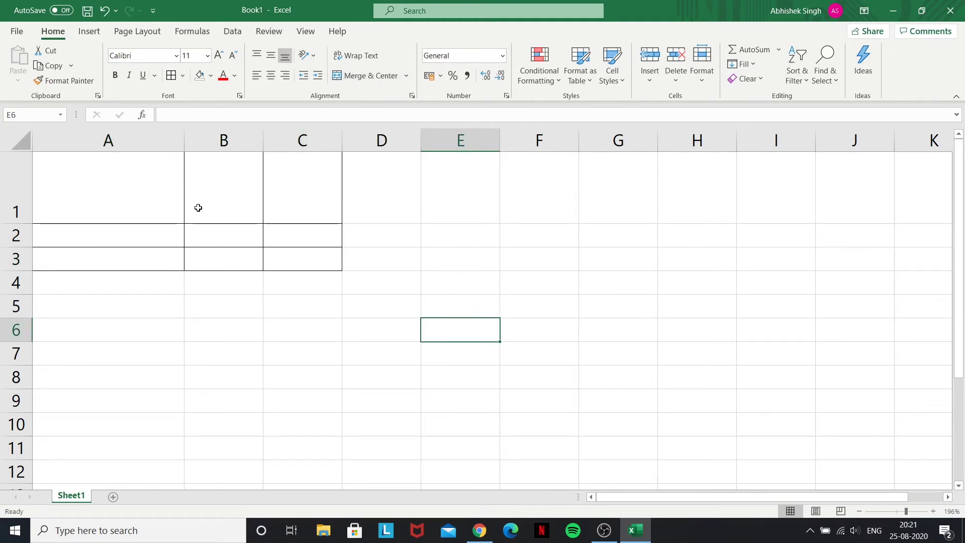
Step: Shrink row 1 and column A back to about the size of the neighboring rows and columns
drag(16, 223, 16, 178)
drag(183, 140, 247, 216)
key(Left)
key(Left)
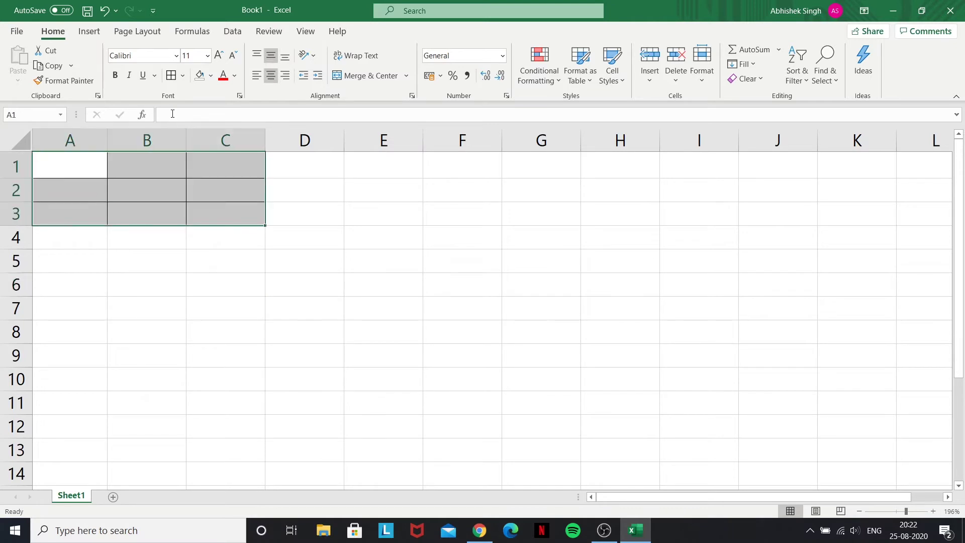
Step: Remove all borders from the range A1:C3 and deselect it
click(184, 75)
click(221, 185)
click(225, 284)
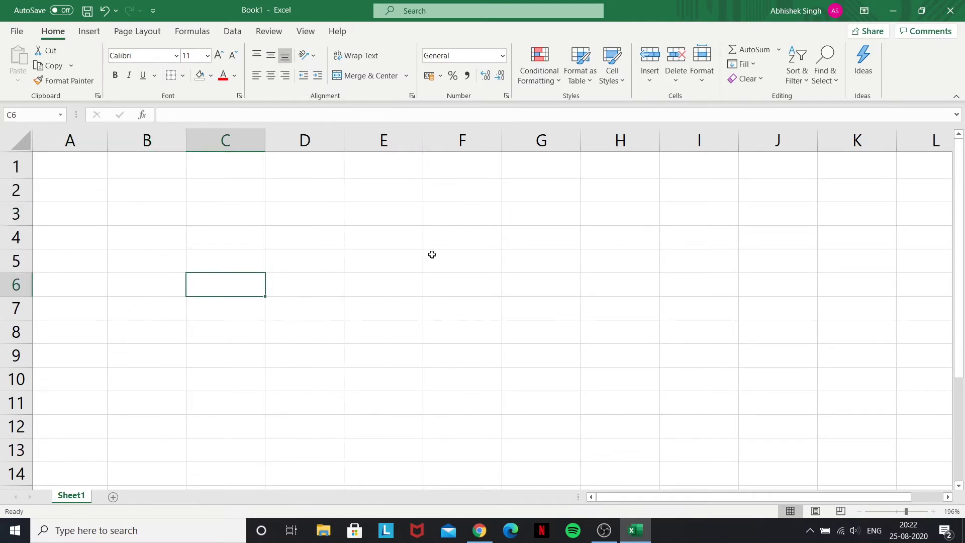
click(176, 354)
click(240, 257)
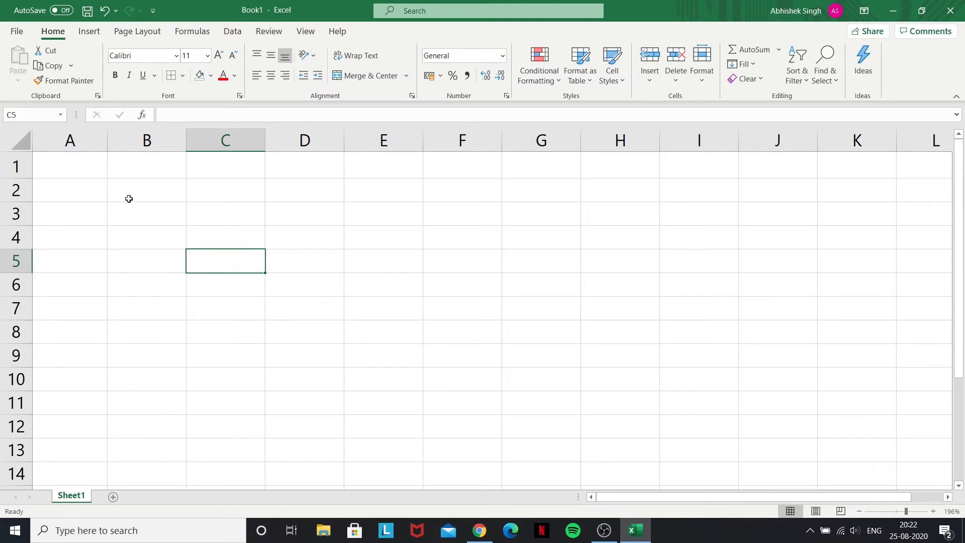
Step: Merge and center the range B2:D4 into a single cell
drag(151, 195, 332, 246)
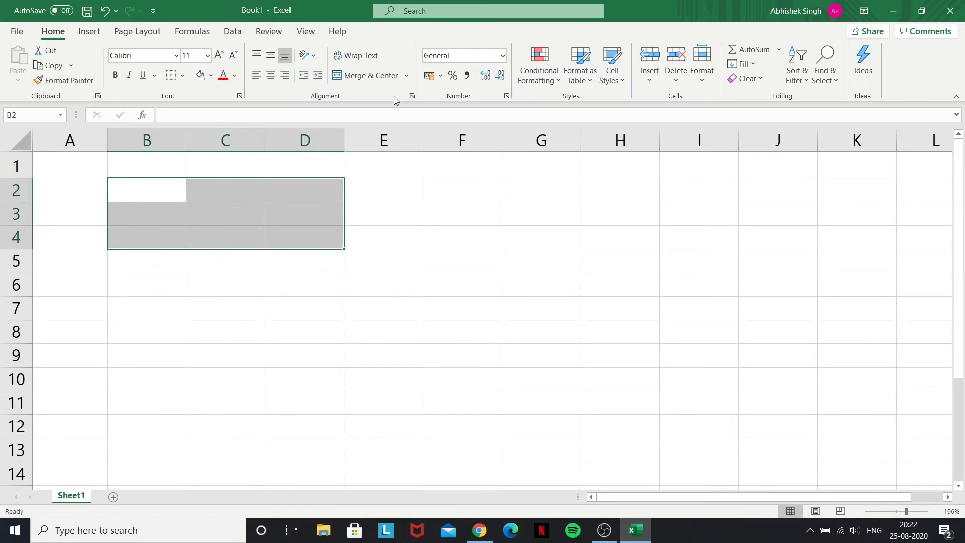
click(352, 77)
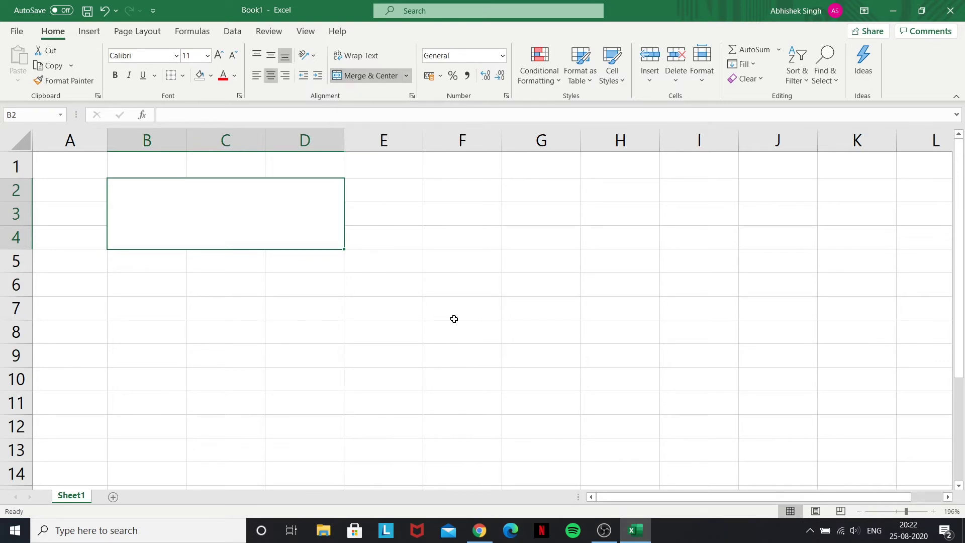
click(460, 333)
Step: Unmerge the merged cell B2:D4 back into separate cells and deselect it
click(161, 198)
click(408, 77)
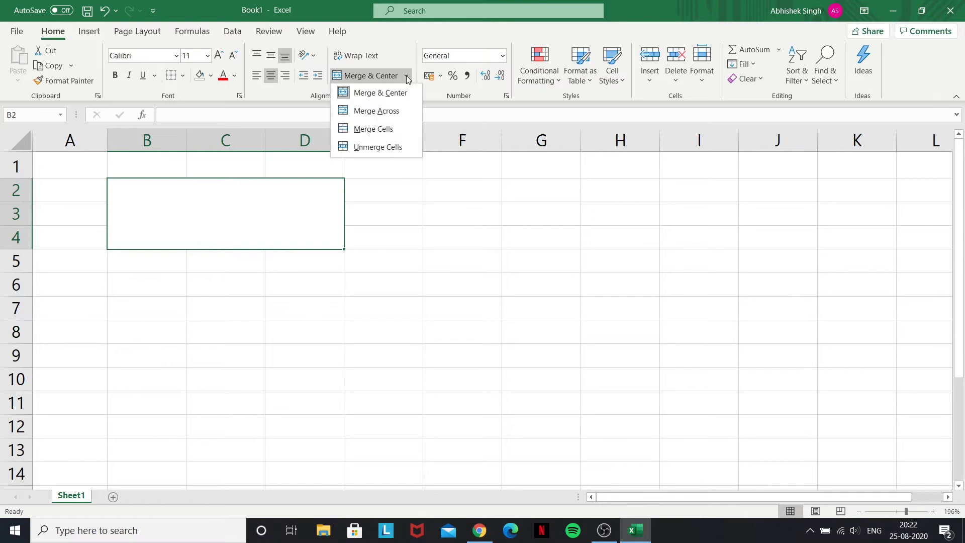
click(390, 147)
click(381, 342)
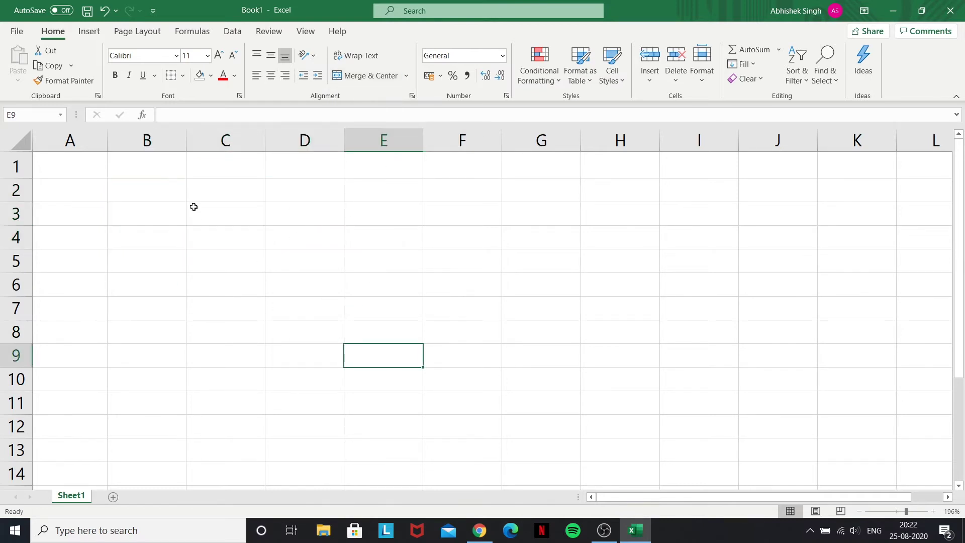
Step: Merge and center B2:D4 once more, undo the merge and deselect the range
drag(147, 183, 289, 237)
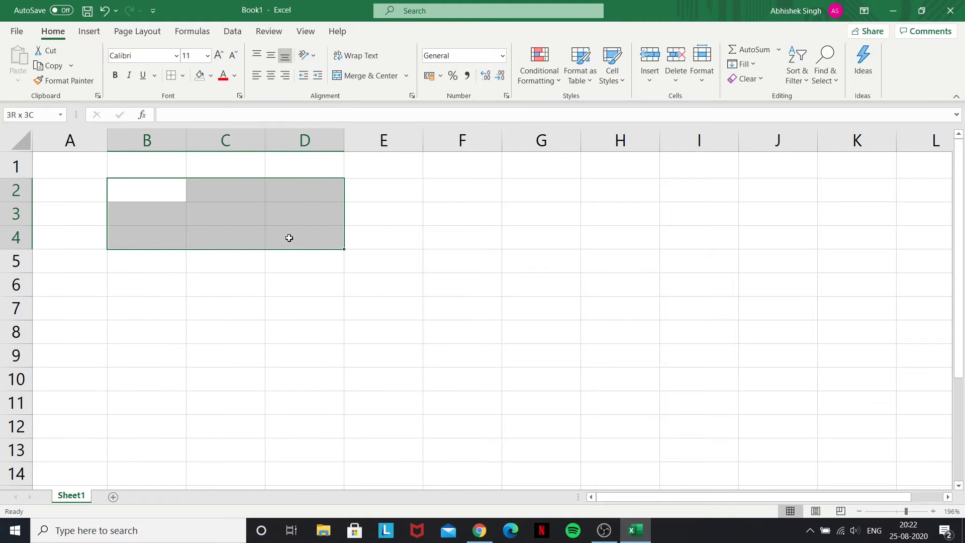
click(390, 75)
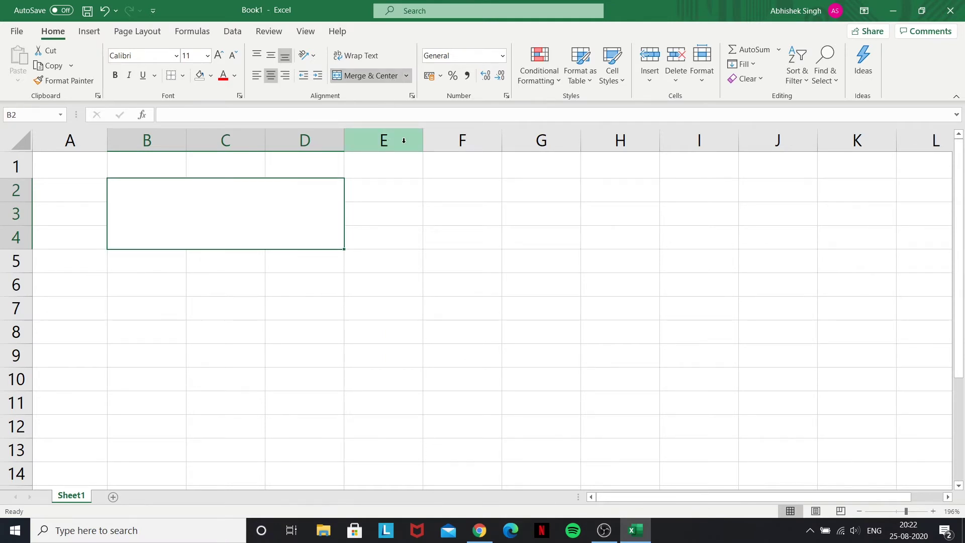
key(ctrl+z)
click(408, 238)
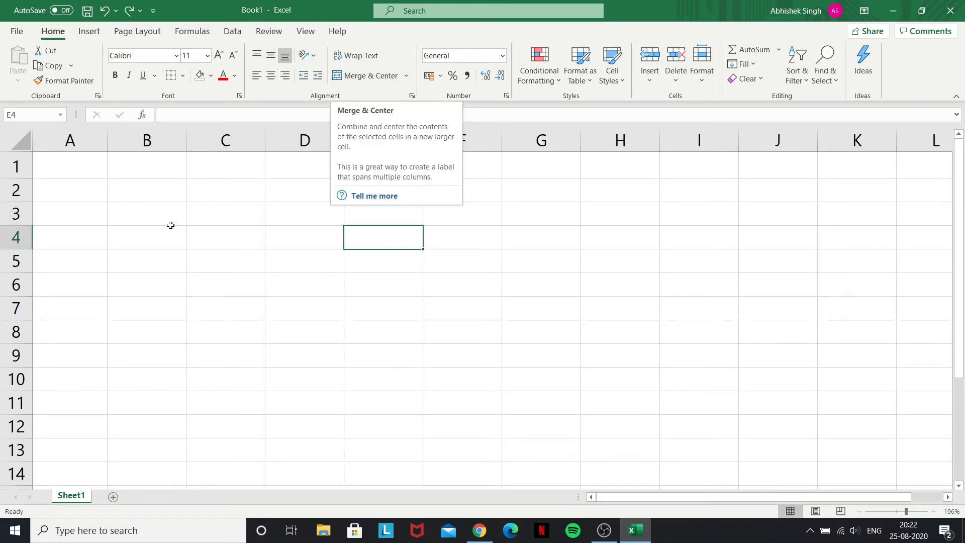
click(161, 202)
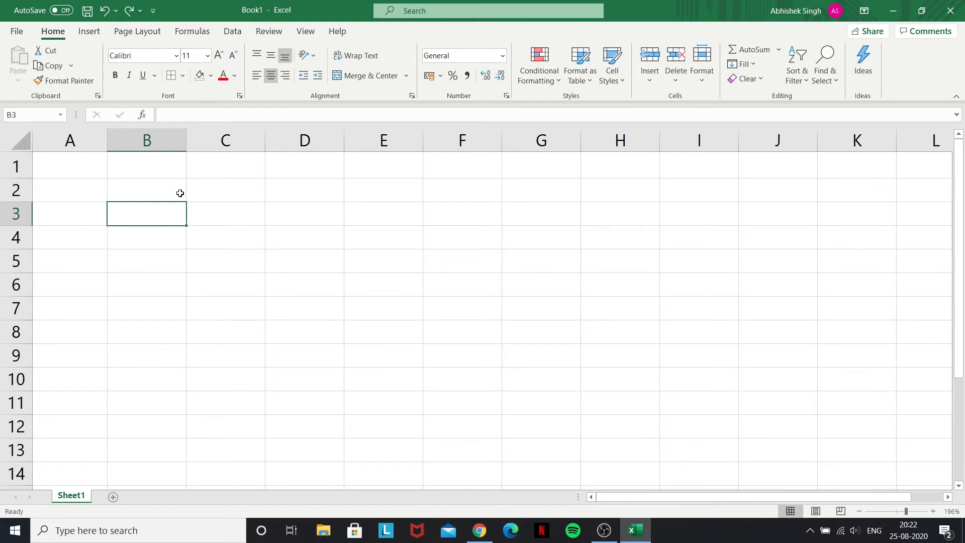
click(160, 193)
click(245, 251)
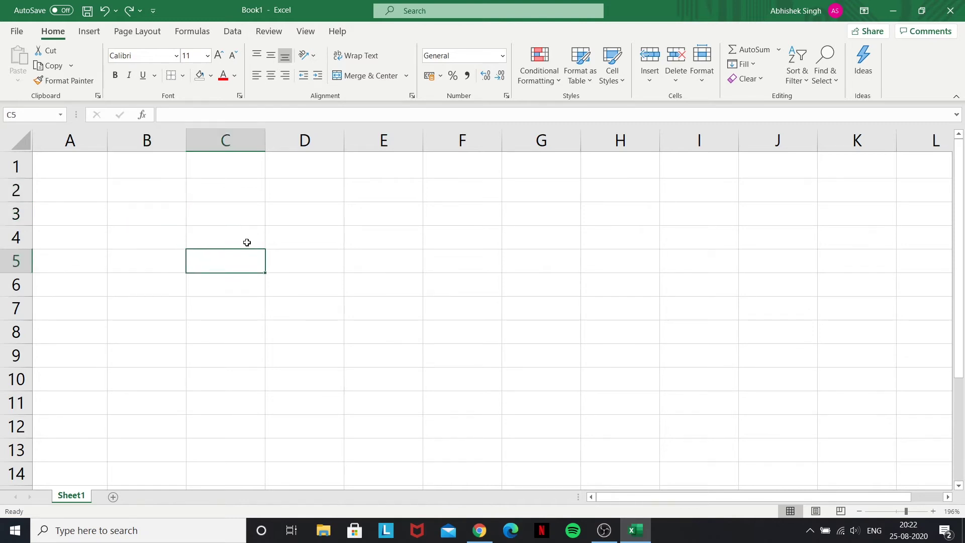
click(201, 220)
Step: Enter 1 in cell B3 and 2 in cell C3
click(172, 217)
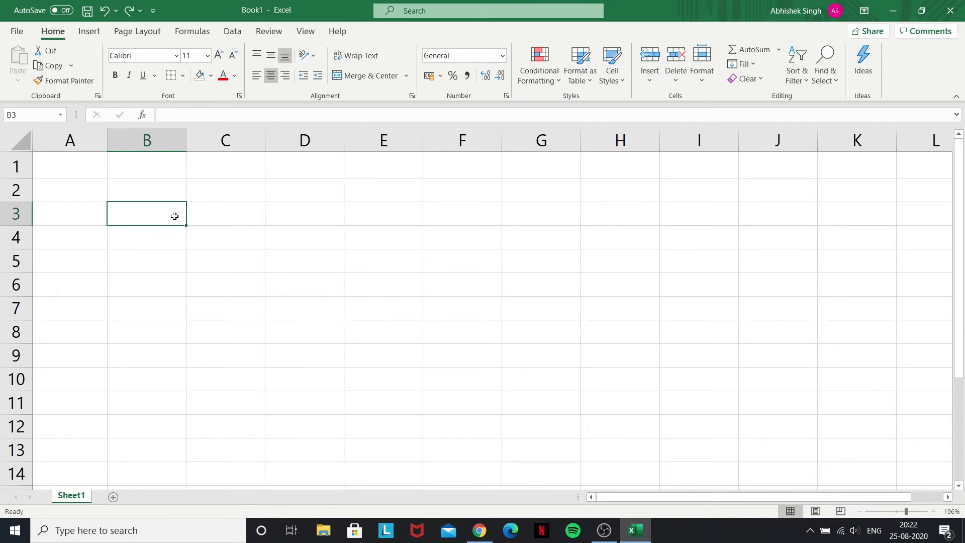
text(1)
key(Tab)
text(2)
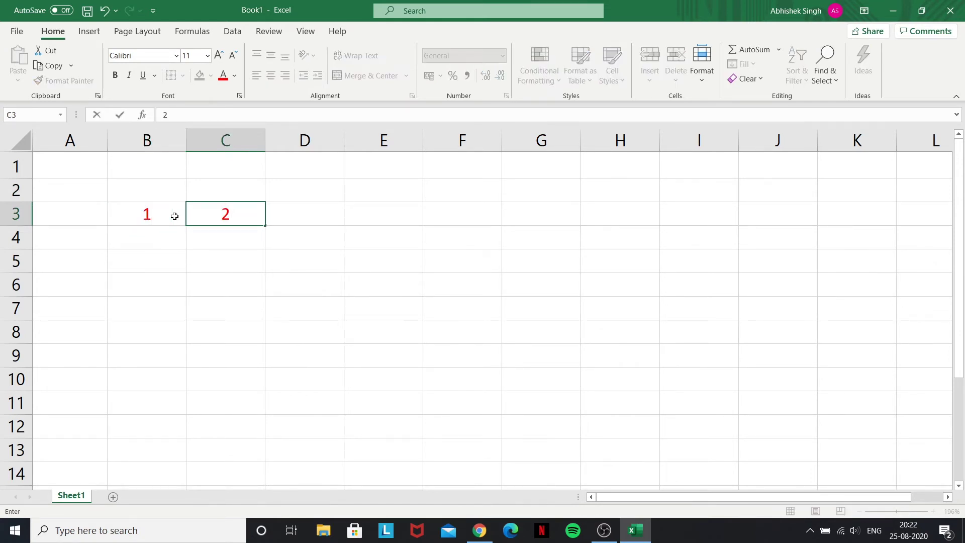
click(241, 270)
click(216, 229)
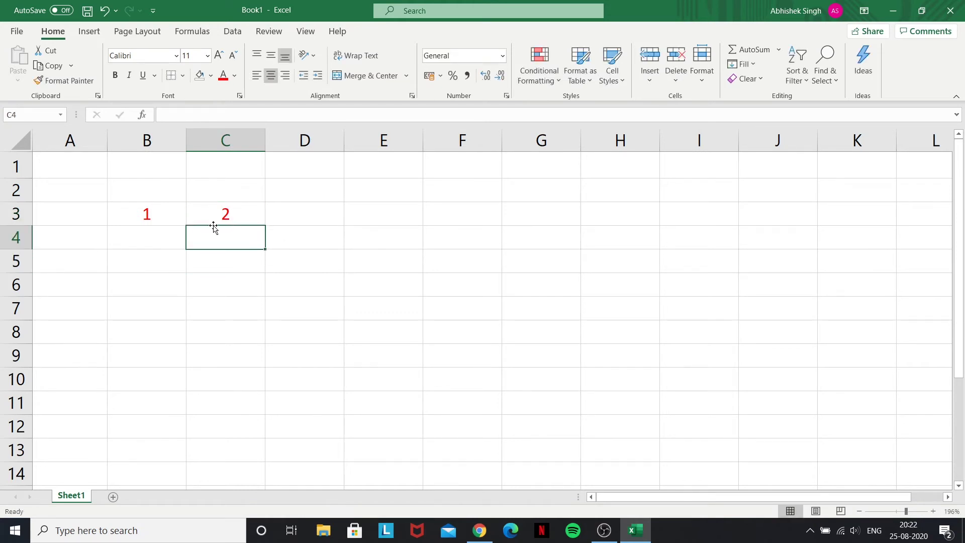
Step: Merge and center cells B3:C3, accepting that only the upper-left value is kept
click(175, 223)
click(209, 215)
drag(146, 213, 239, 213)
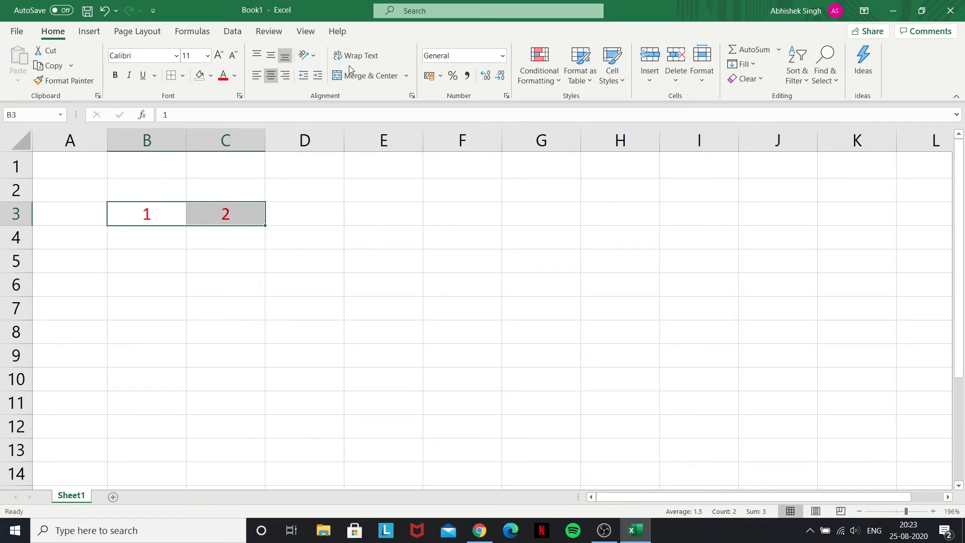
click(362, 76)
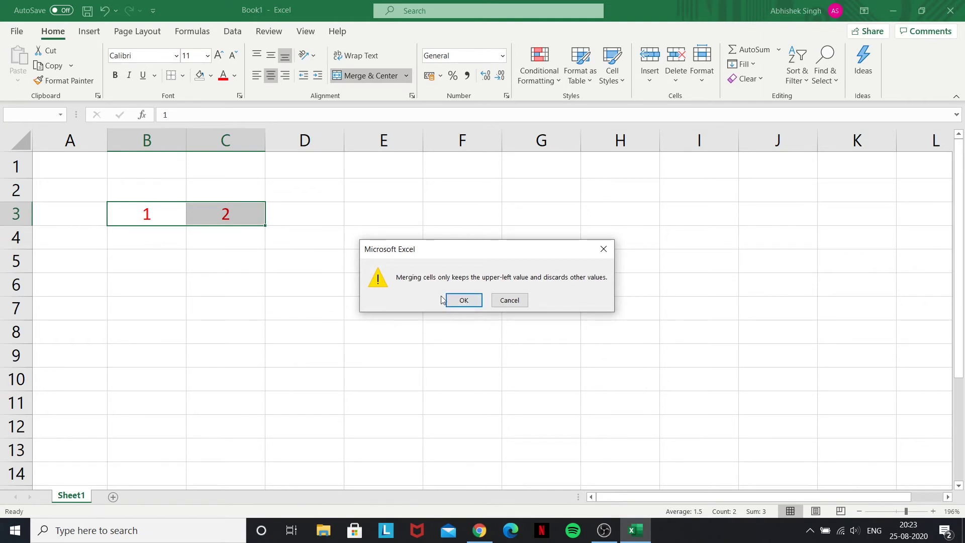
click(472, 299)
click(228, 260)
click(175, 214)
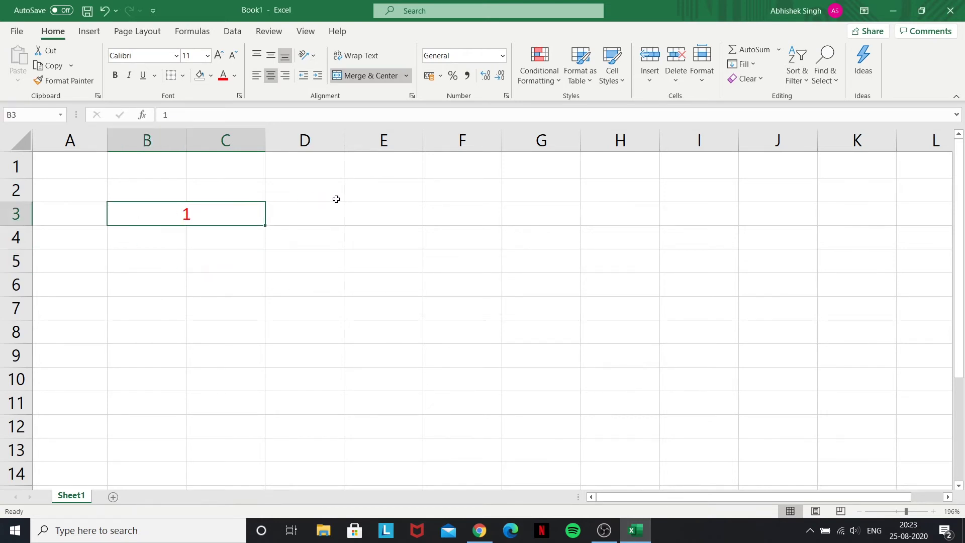
Step: Undo the merge of cells B3:C3 and select cell B3
key(ctrl+z)
click(366, 265)
click(264, 309)
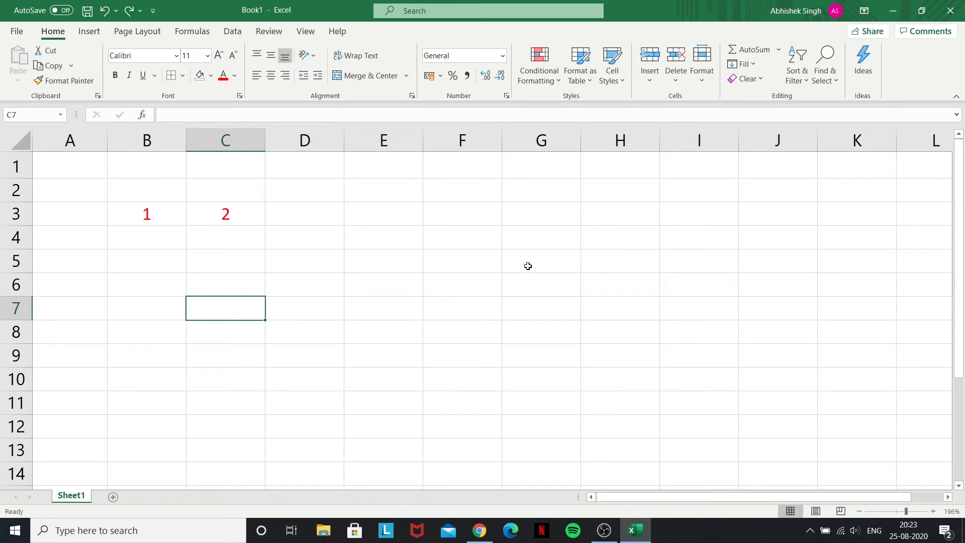
click(327, 252)
click(150, 211)
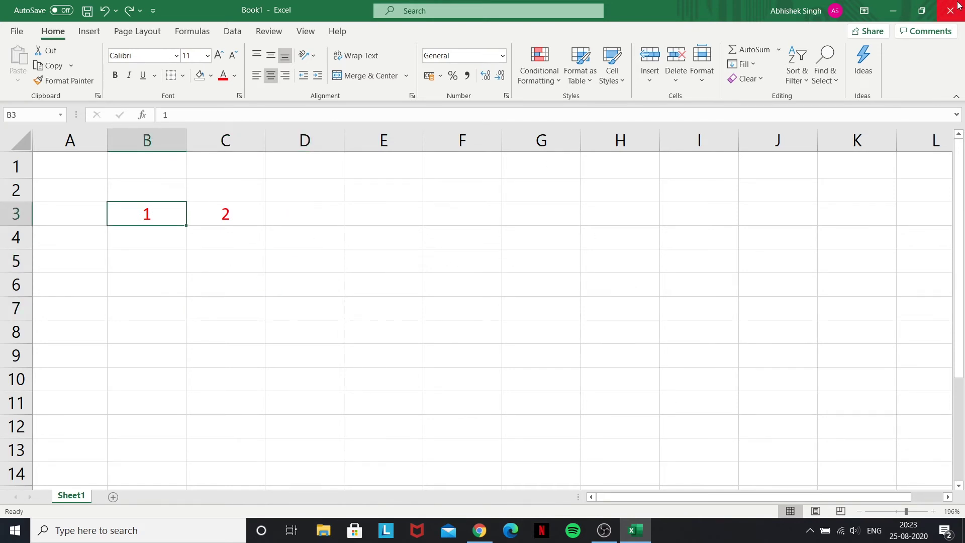
Step: Open the recent Demo workbook and zoom in so the marks table is easy to read
click(17, 31)
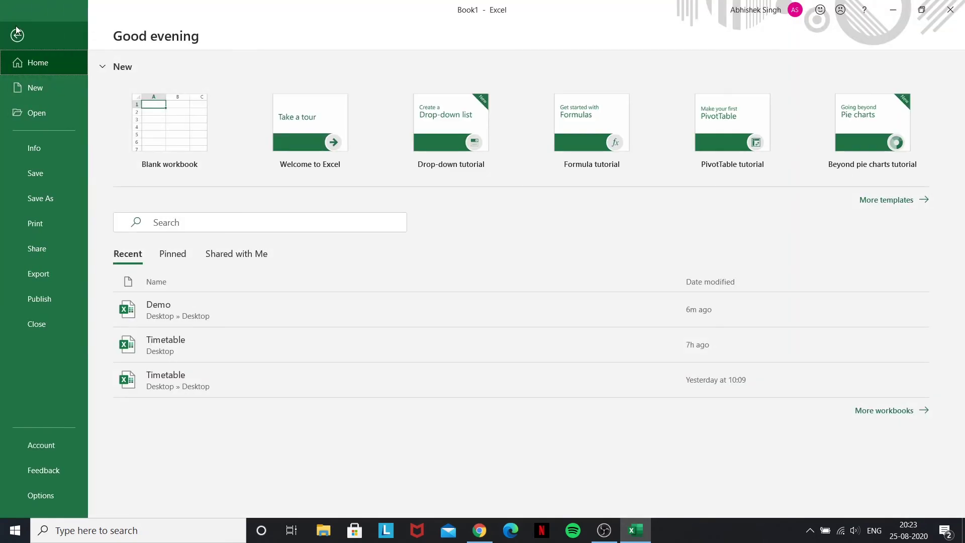
click(47, 121)
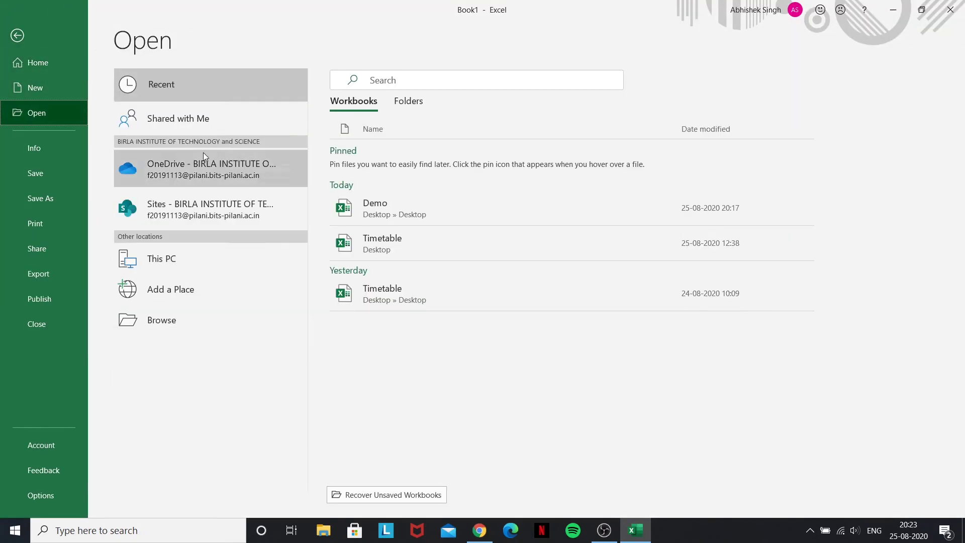
click(411, 199)
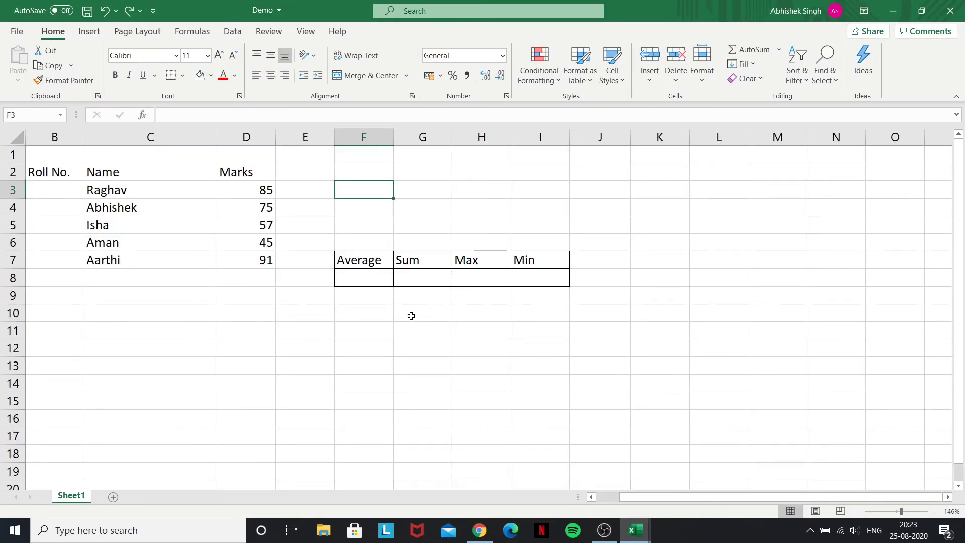
scroll(196, 305, down, 1)
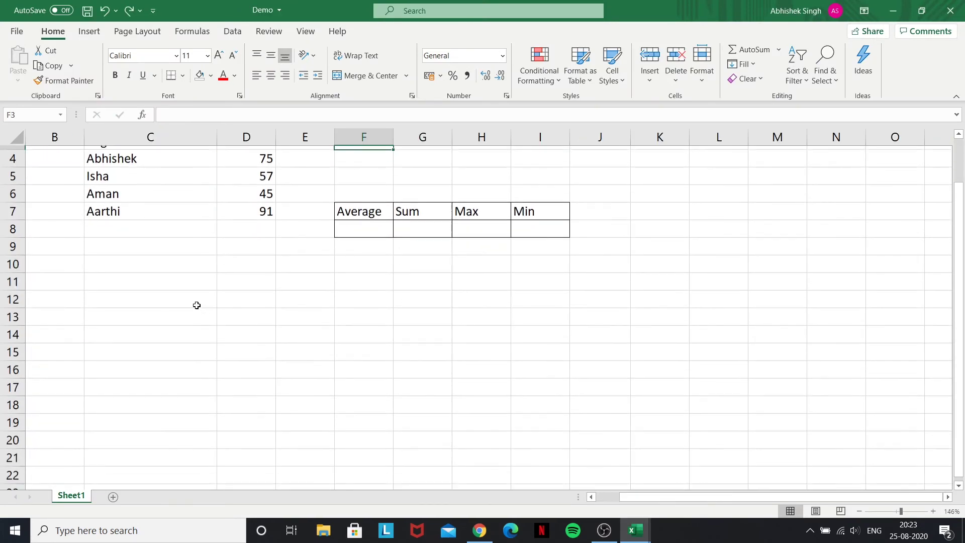
scroll(197, 305, up, 1)
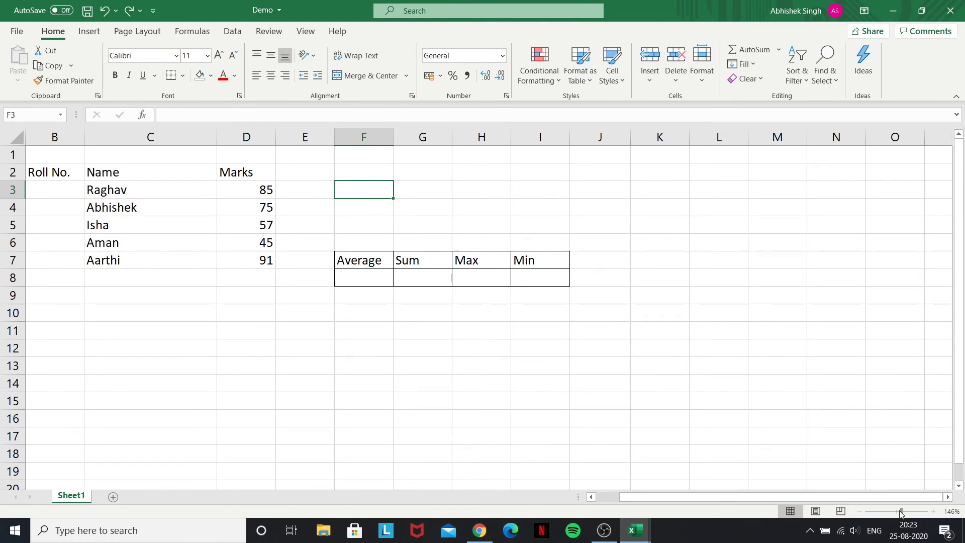
scroll(360, 380, up, 3)
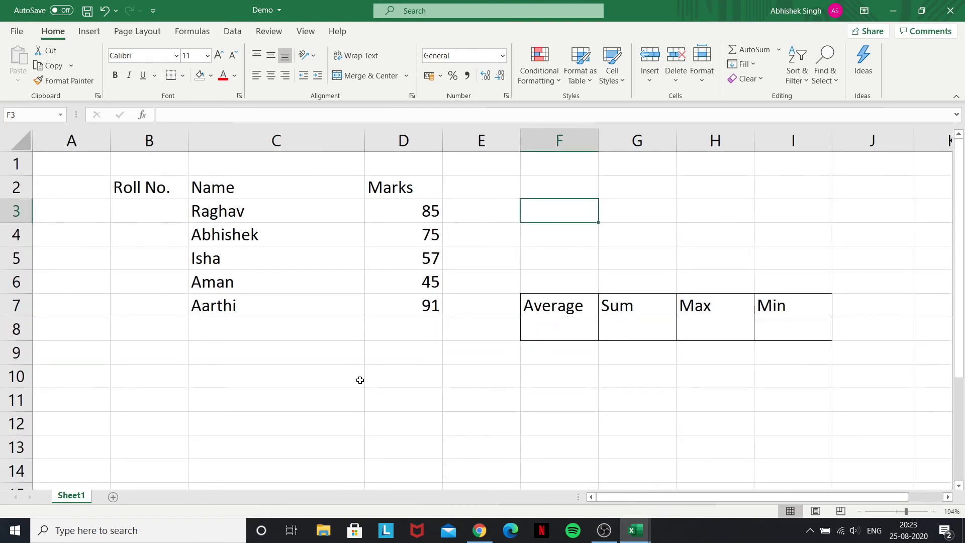
click(138, 193)
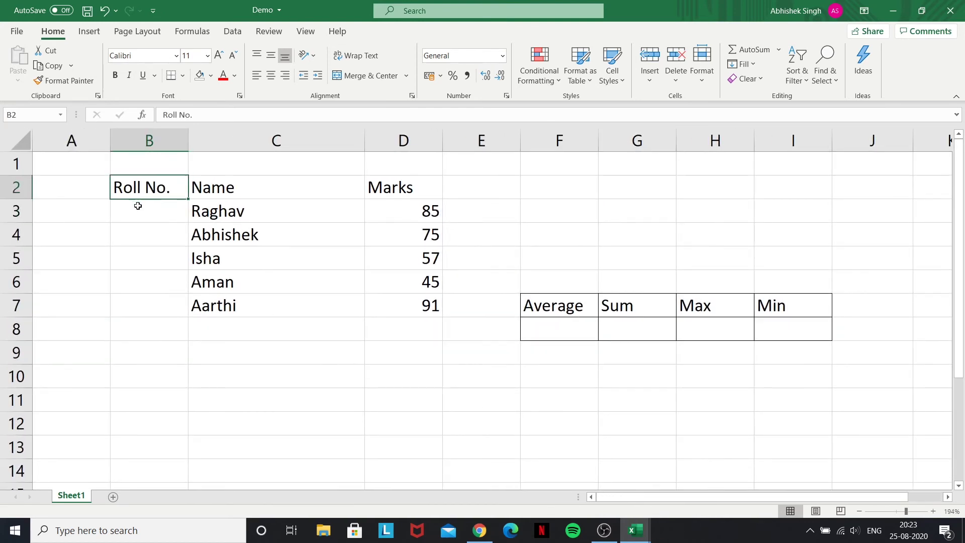
click(138, 204)
click(149, 188)
click(155, 209)
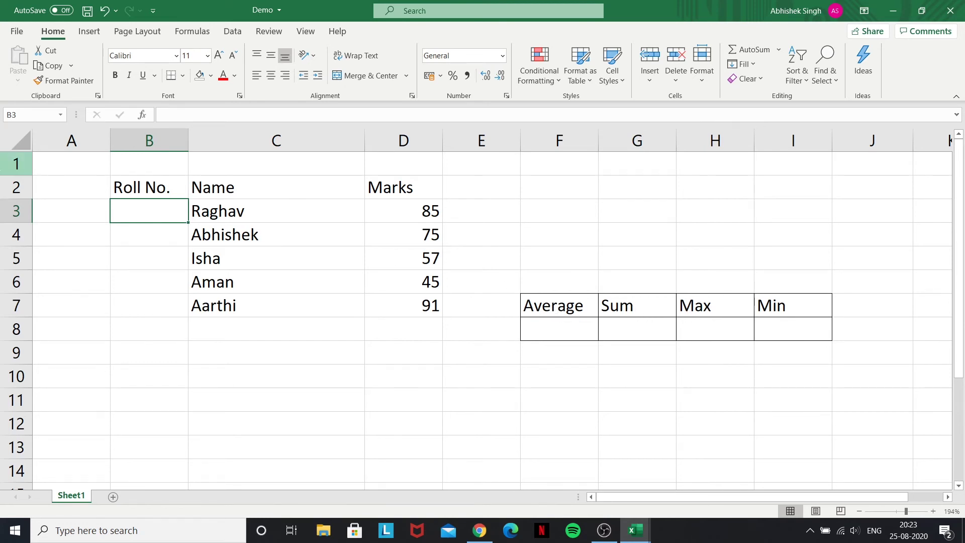
key(Down)
key(Down)
key(Down)
key(Down)
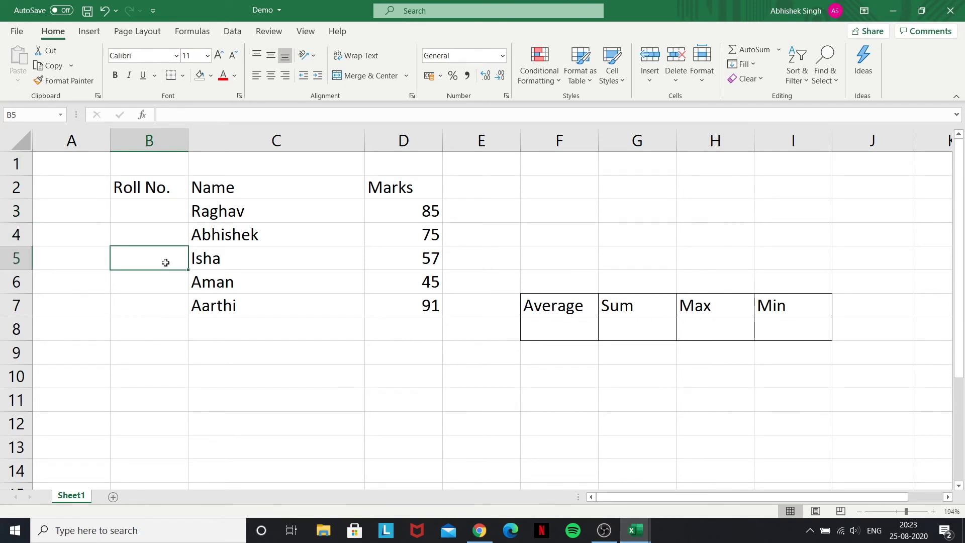
key(Up)
key(Up)
key(Up)
key(Up)
key(Down)
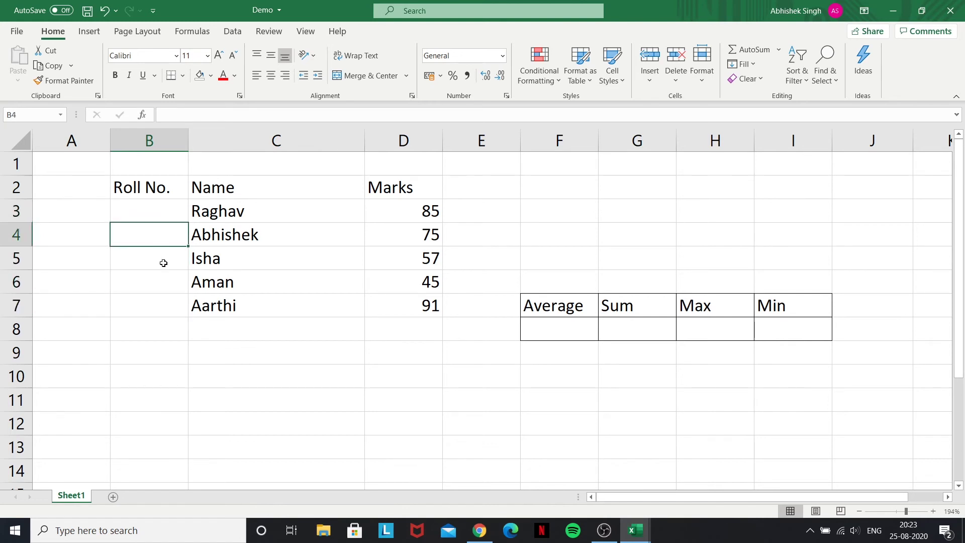
Step: Enter 1 in cell B3 as the first roll number
key(Up)
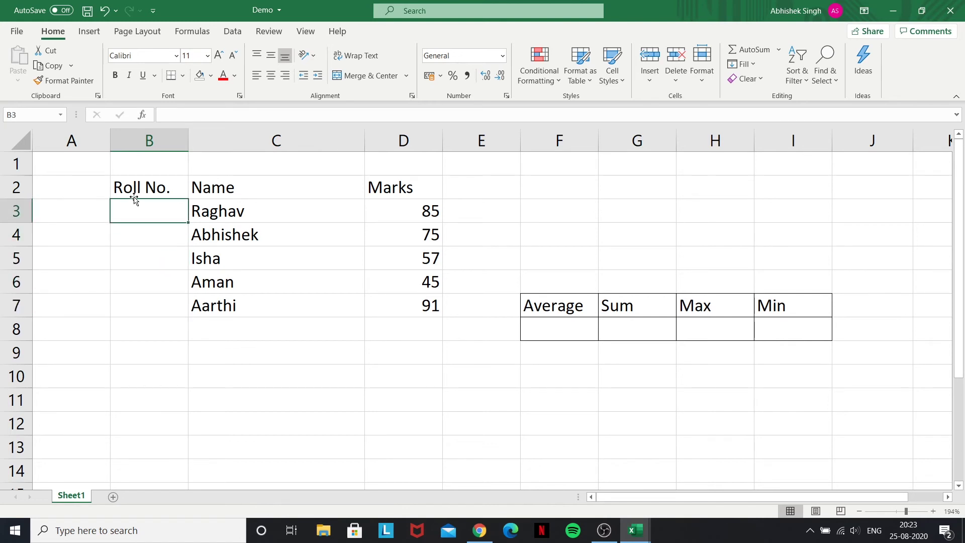
text(1)
key(Return)
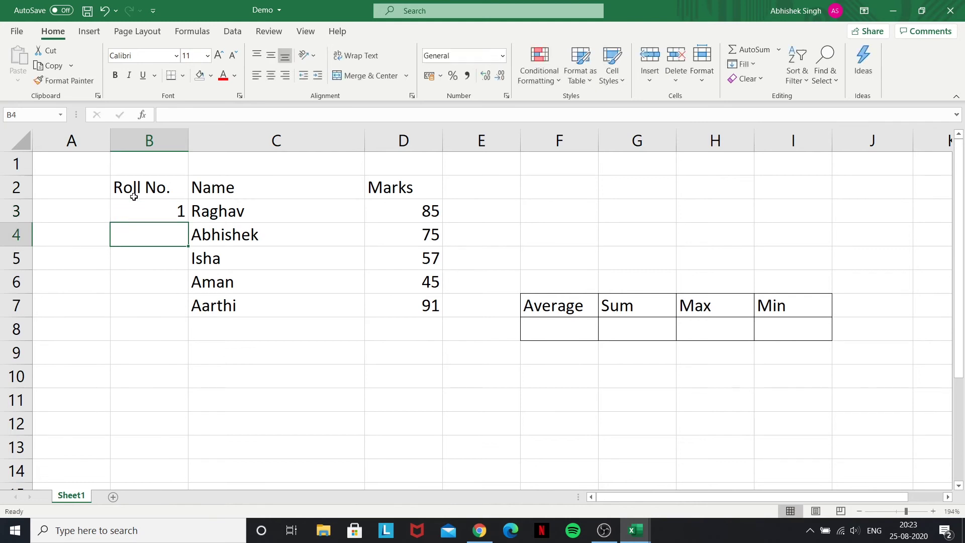
Step: Enter the roll numbers 2, 3 and 4 one by one in cells B4 to B6
text(2)
key(Return)
text(3)
key(Return)
text(4)
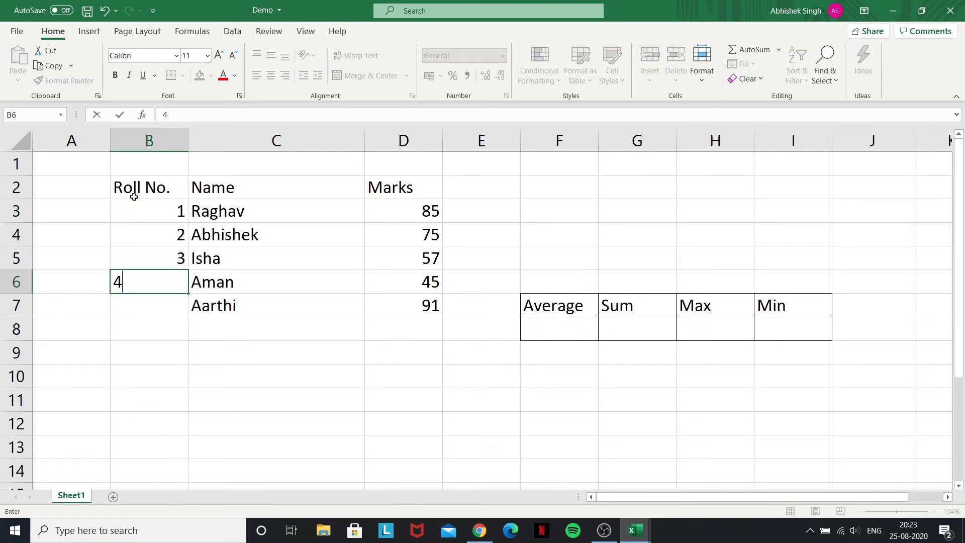
key(Return)
key(Down)
key(Down)
key(Down)
key(Left)
key(Right)
key(Up)
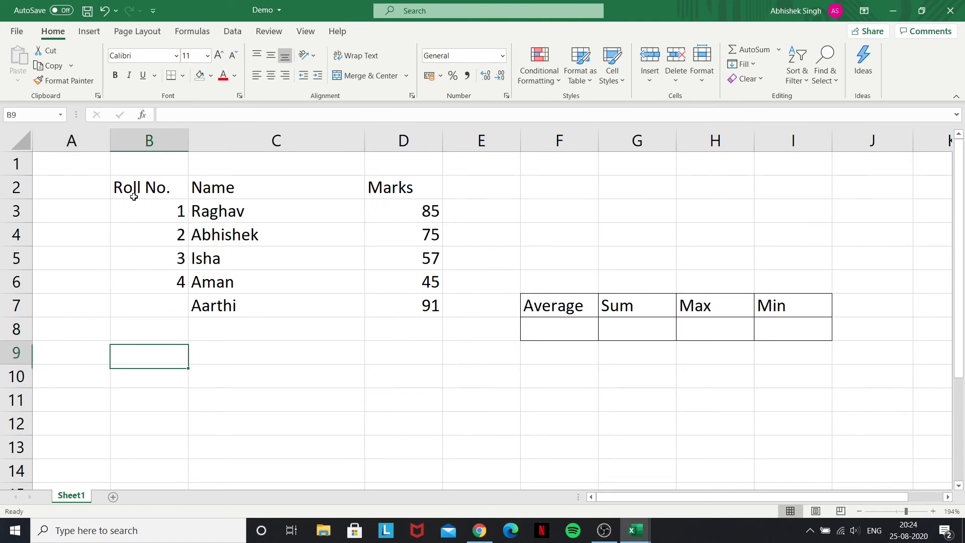
key(Down)
key(Up)
key(Down)
key(Left)
key(Up)
key(Up)
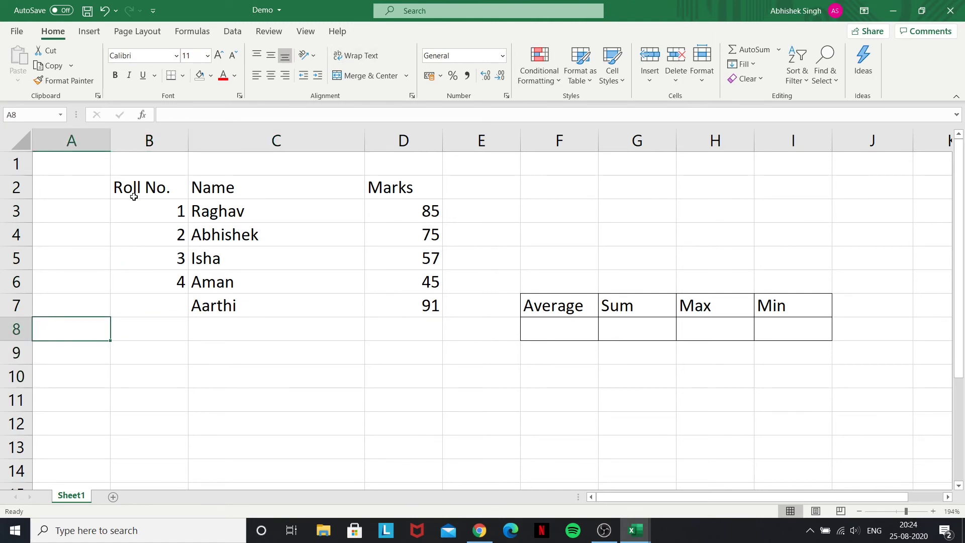
key(Up)
Step: Enter 5 in cell B7 as the last roll number
key(Right)
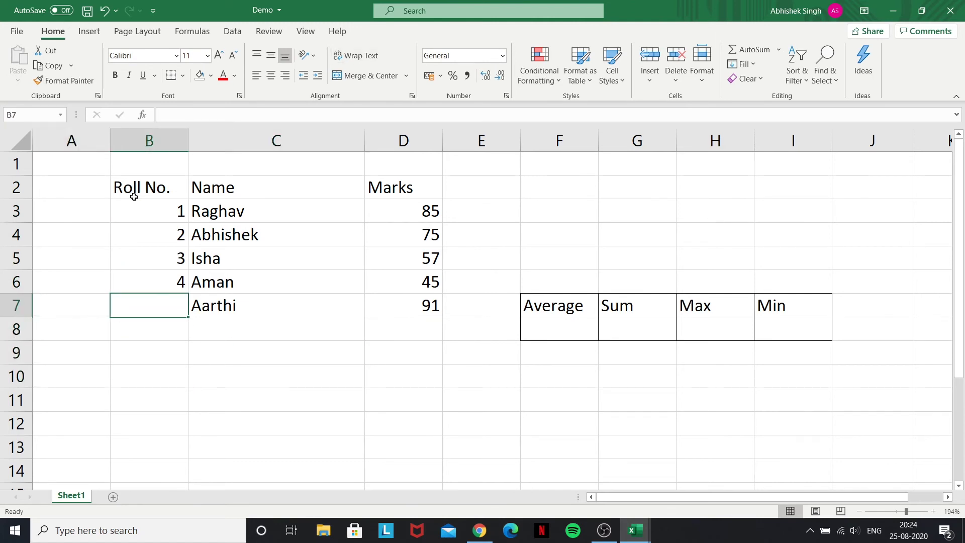
text(5)
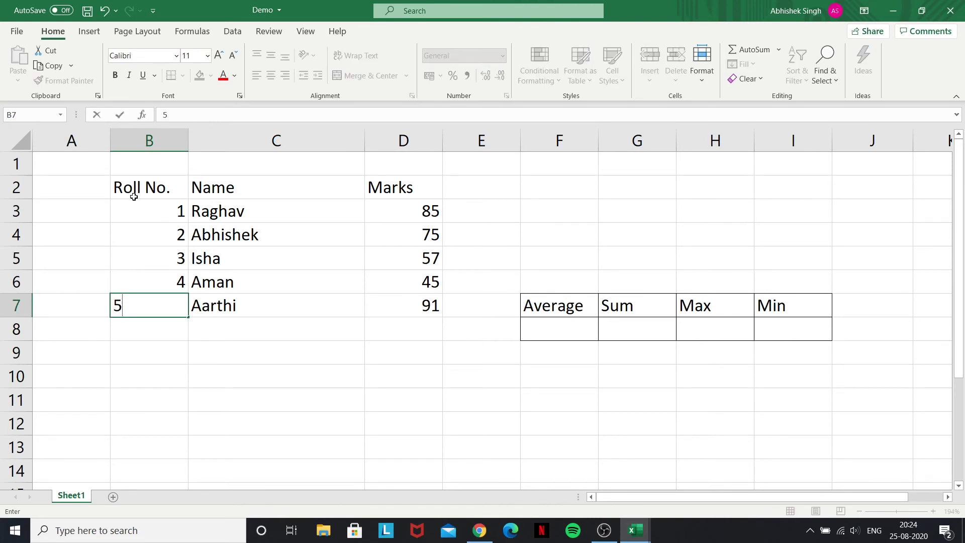
key(Tab)
Step: Clear the roll numbers from B7 up to B4, keeping only the one in B3
key(Left)
key(Up)
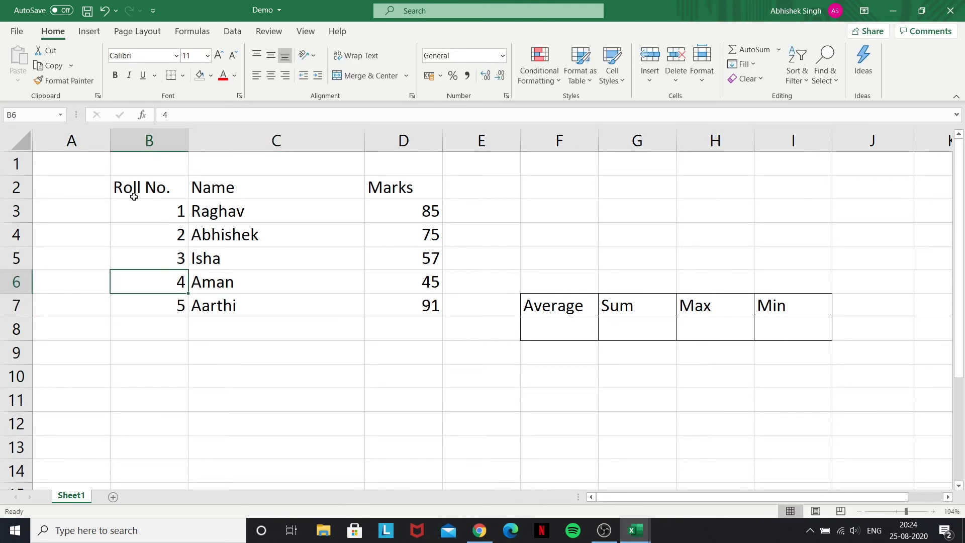
key(Down)
key(BackSpace)
key(Up)
key(BackSpace)
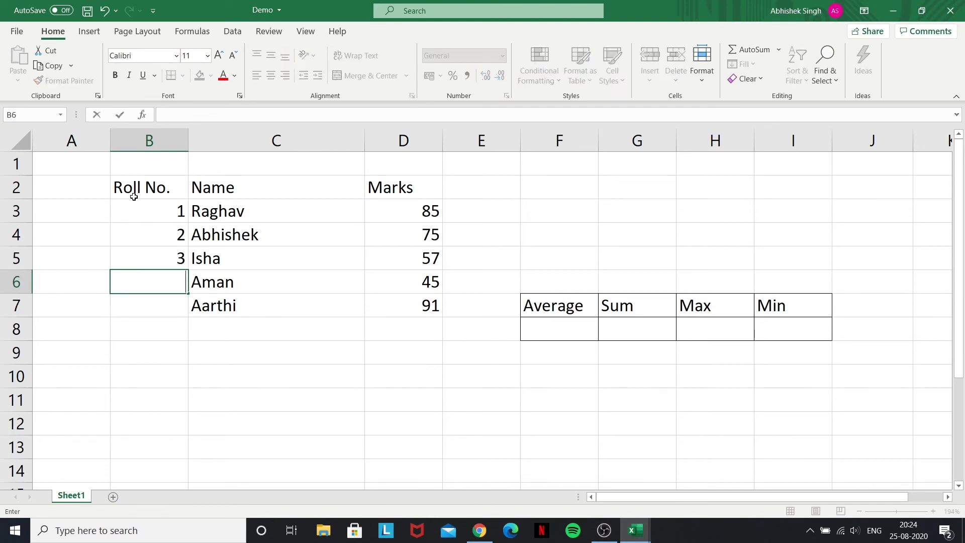
key(Up)
key(BackSpace)
key(Up)
key(BackSpace)
key(Up)
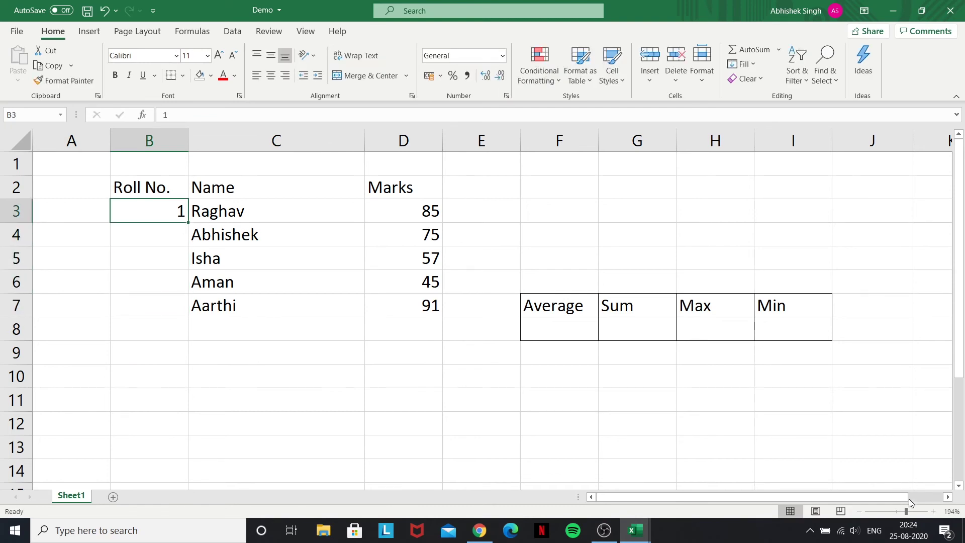
Step: Zoom the sheet out slightly and enter 2 in cell B4 below the first roll number
drag(906, 515, 901, 515)
click(129, 211)
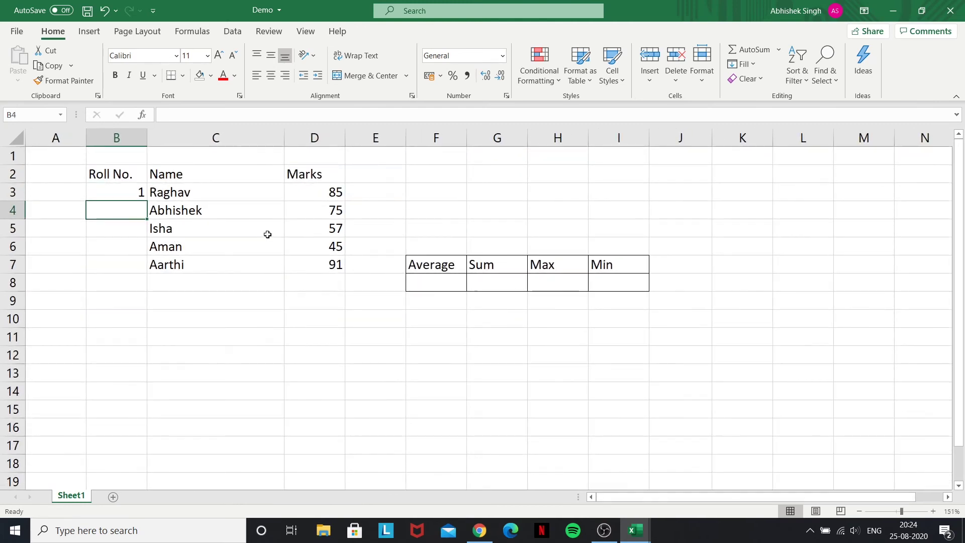
click(131, 196)
click(131, 215)
click(133, 192)
click(131, 206)
click(132, 194)
click(132, 209)
text(2)
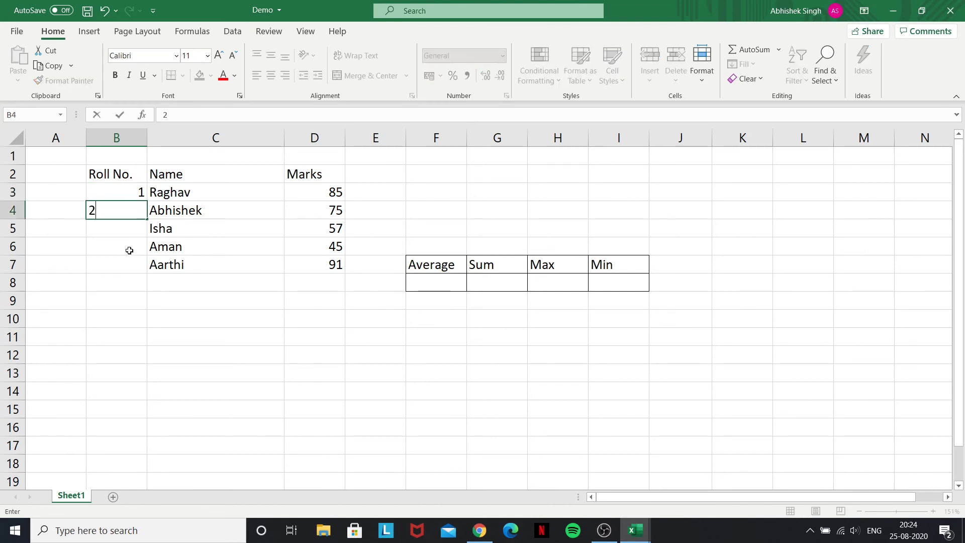
click(130, 250)
Step: Select B3:B4 and autofill the roll number series down to cell B18
click(123, 196)
drag(122, 192, 127, 209)
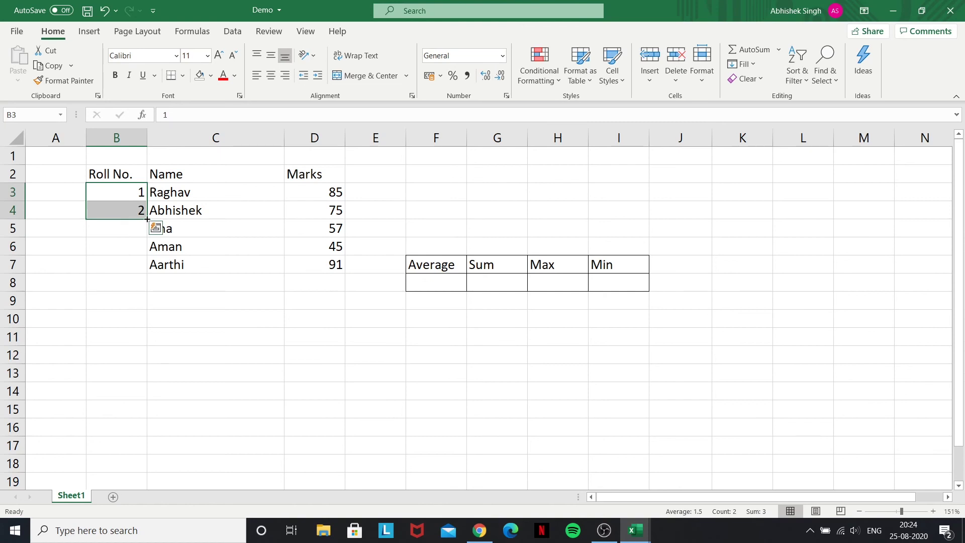
drag(147, 219, 147, 219)
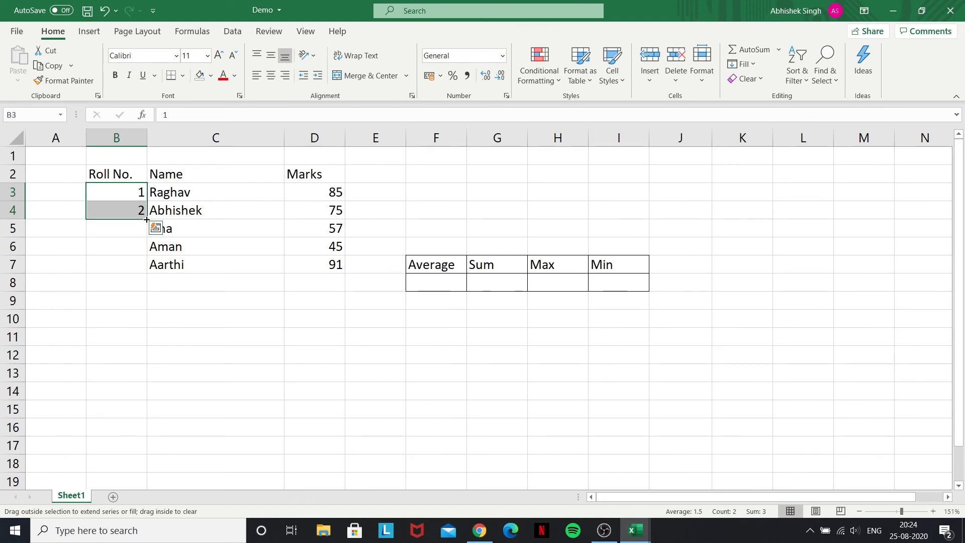
drag(147, 219, 145, 478)
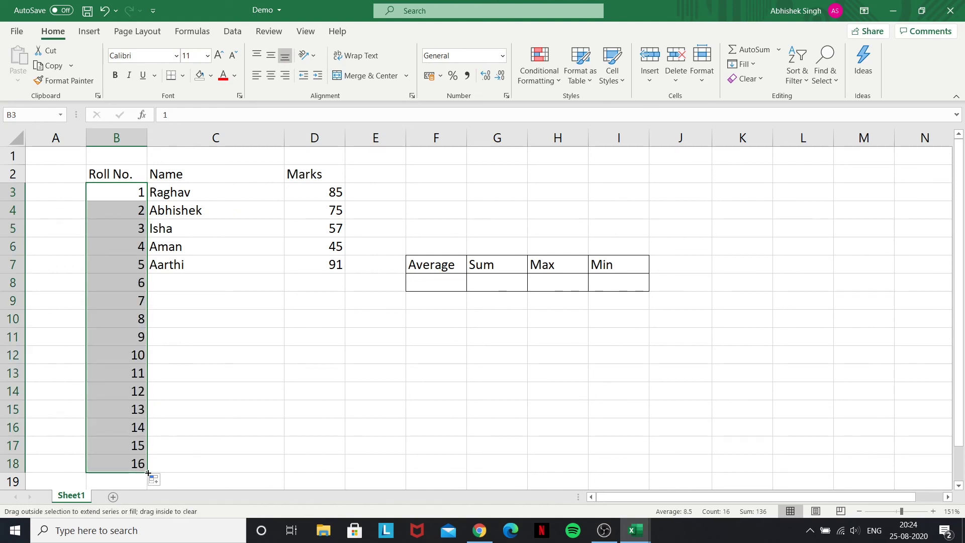
Step: Shrink the filled roll number series so that it ends at B7, and go through its cells one by one
drag(147, 472, 151, 272)
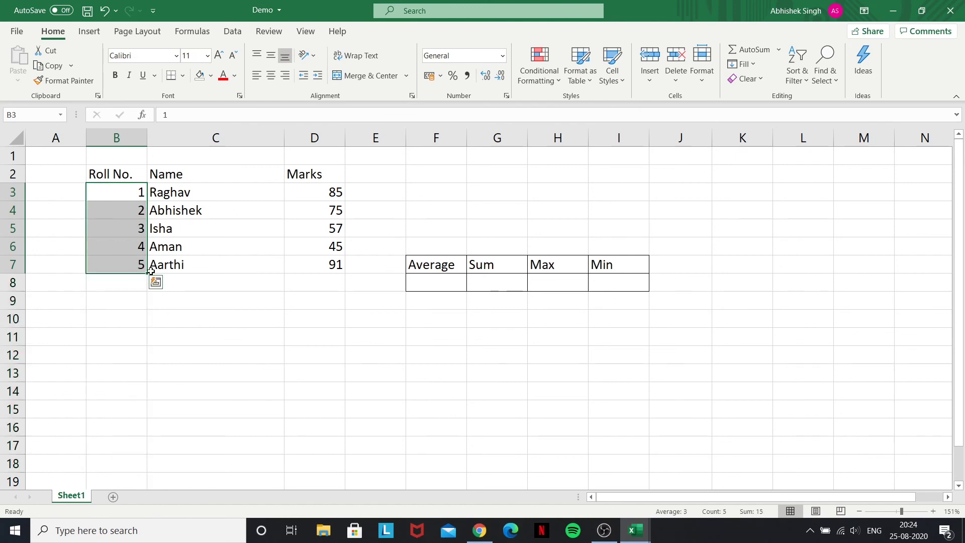
click(120, 194)
click(123, 208)
click(128, 230)
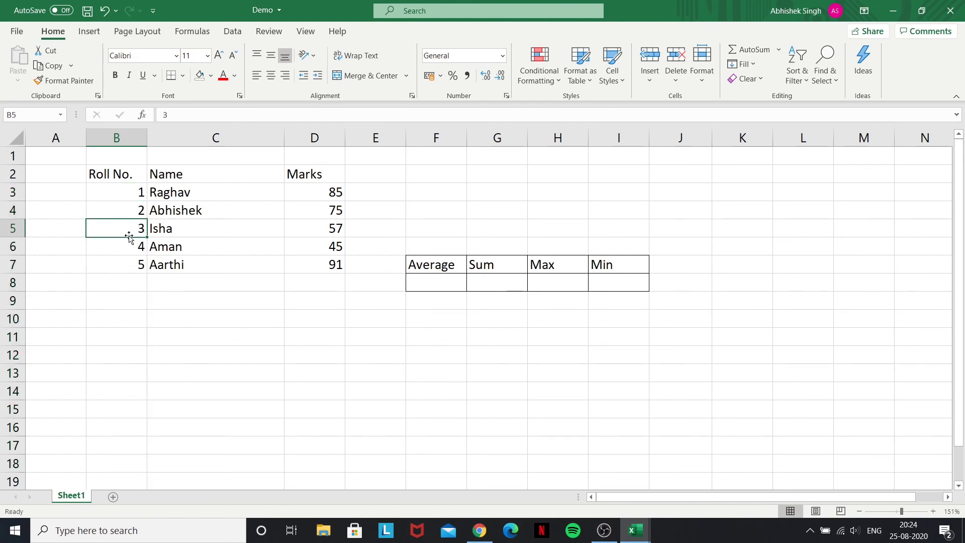
click(129, 246)
click(130, 263)
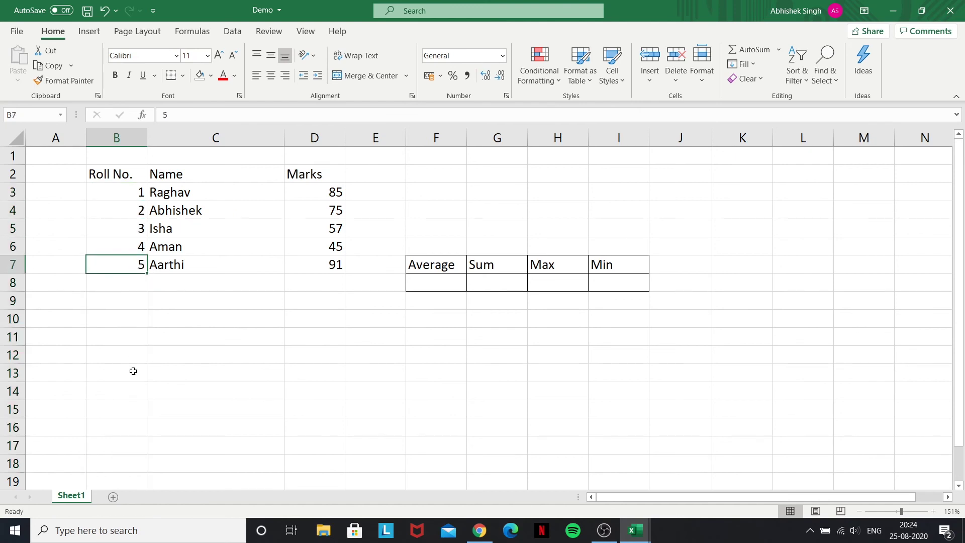
Step: Enter Monday in cell E12 and autofill the weekdays down to cell E19
click(402, 353)
text(MOn)
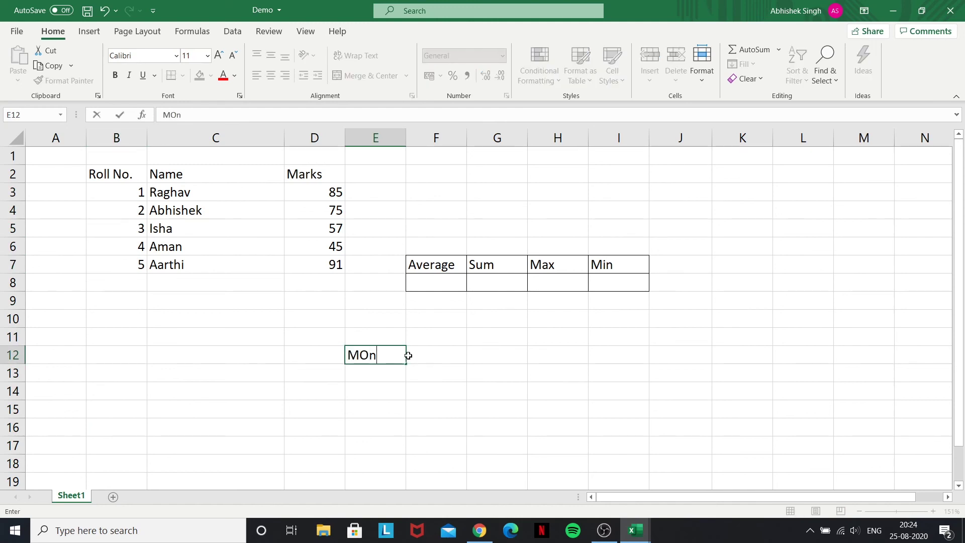
key(BackSpace)
key(BackSpace)
text(onda)
key(ctrl+Return)
drag(407, 377, 405, 484)
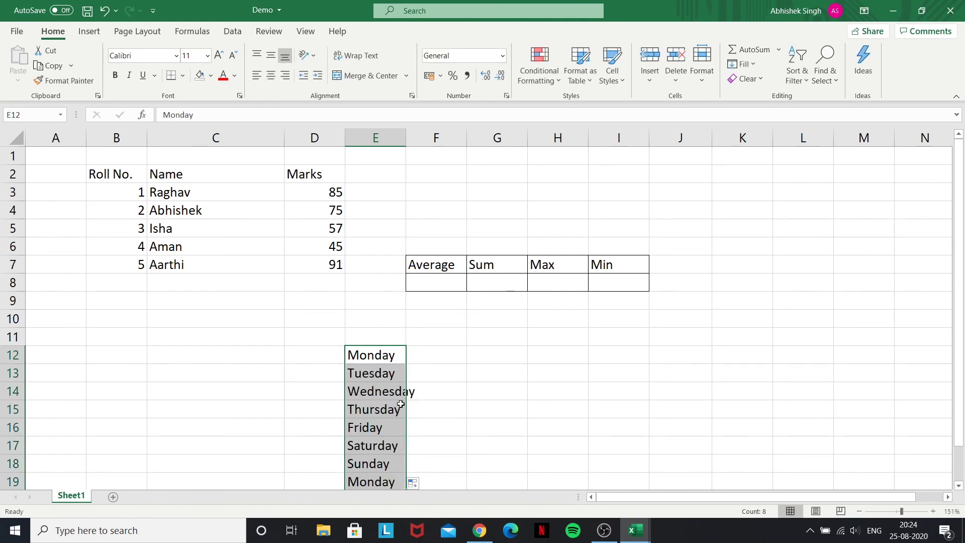
Step: Shrink the weekday series back to E12 and clear that cell as well
scroll(401, 404, down, 1)
drag(406, 436, 389, 297)
key(BackSpace)
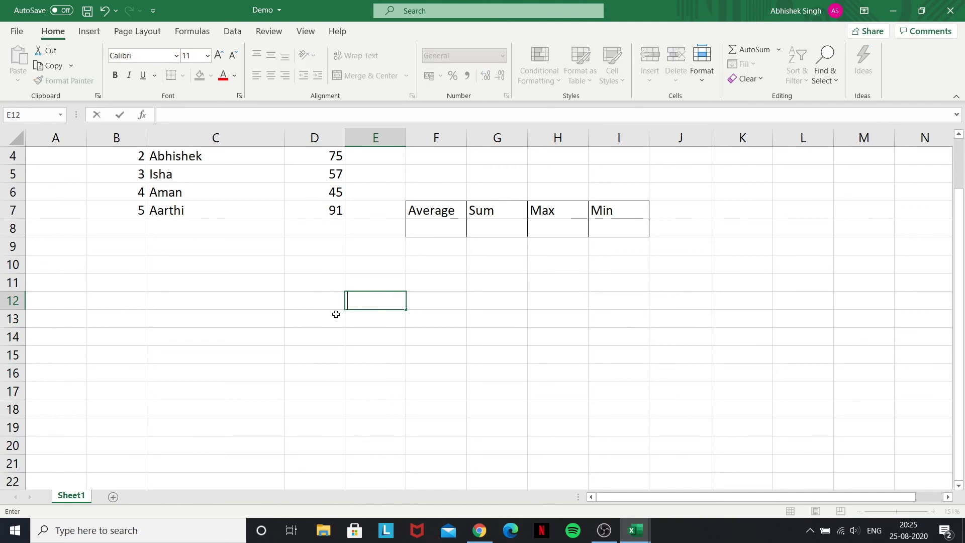
scroll(308, 317, up, 1)
click(306, 354)
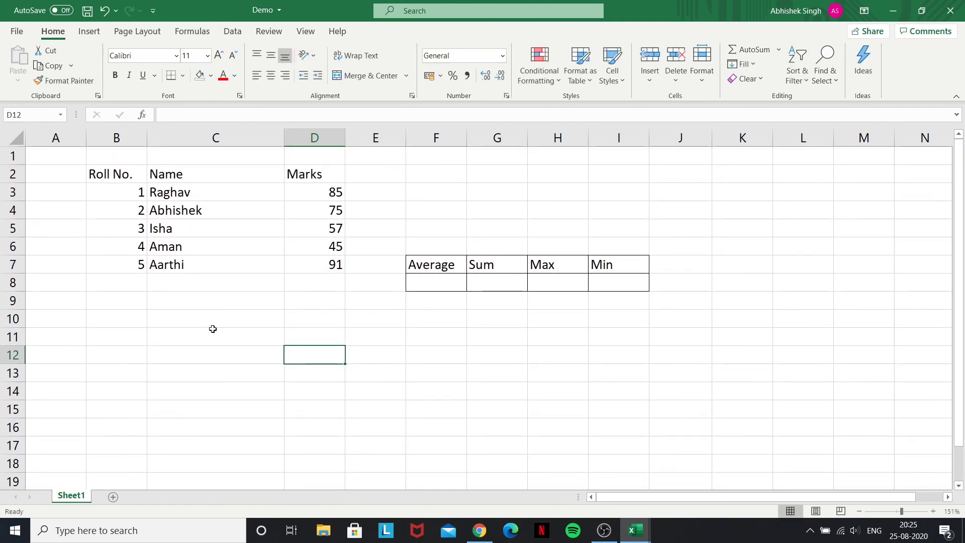
click(191, 314)
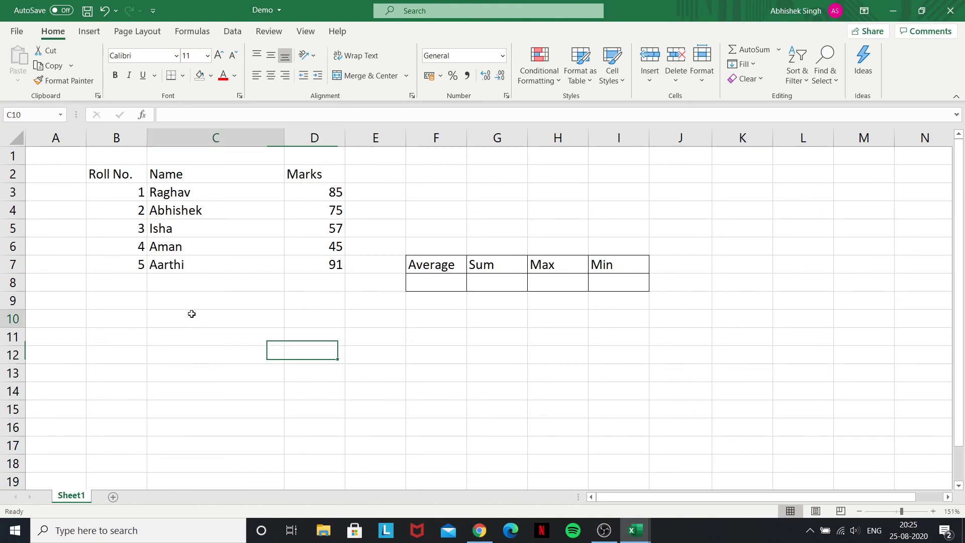
click(157, 285)
click(138, 282)
click(135, 299)
click(193, 304)
click(230, 318)
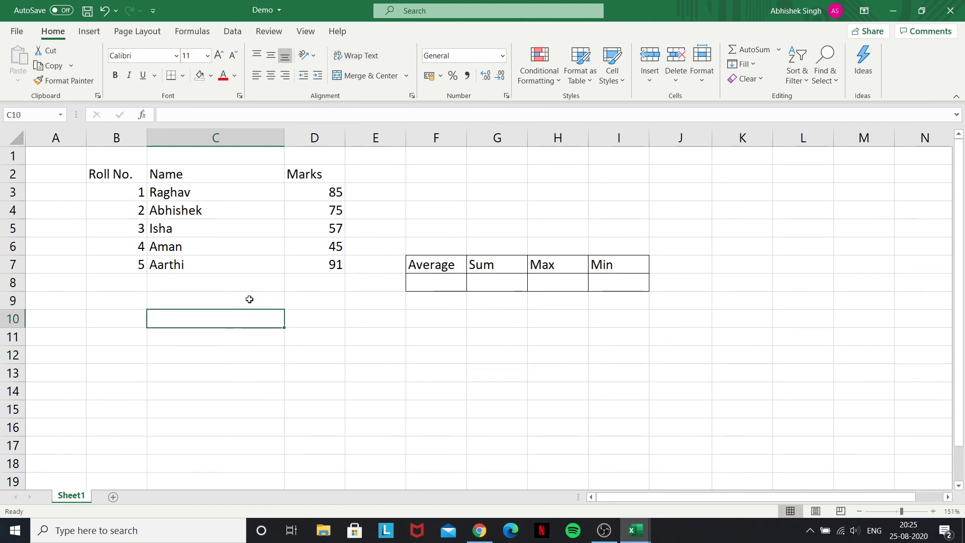
click(426, 340)
click(239, 339)
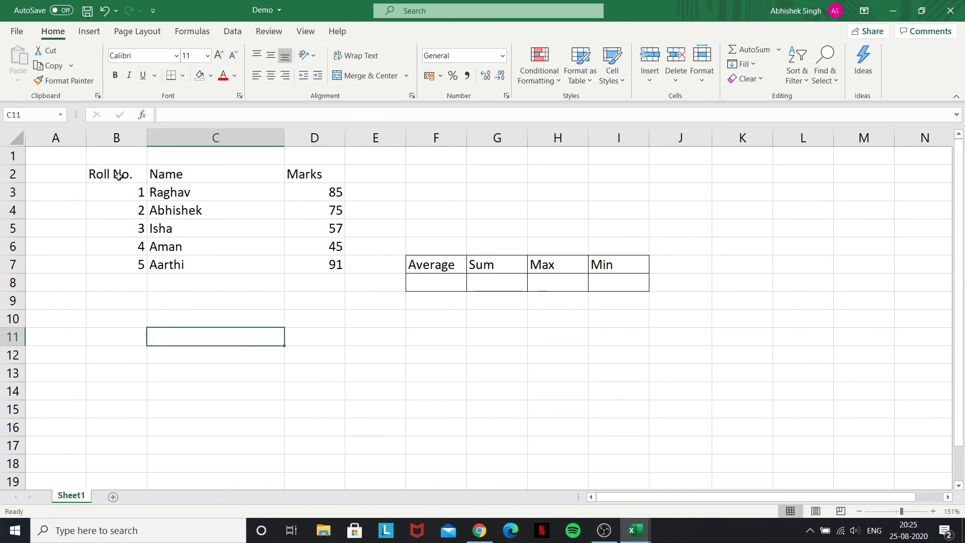